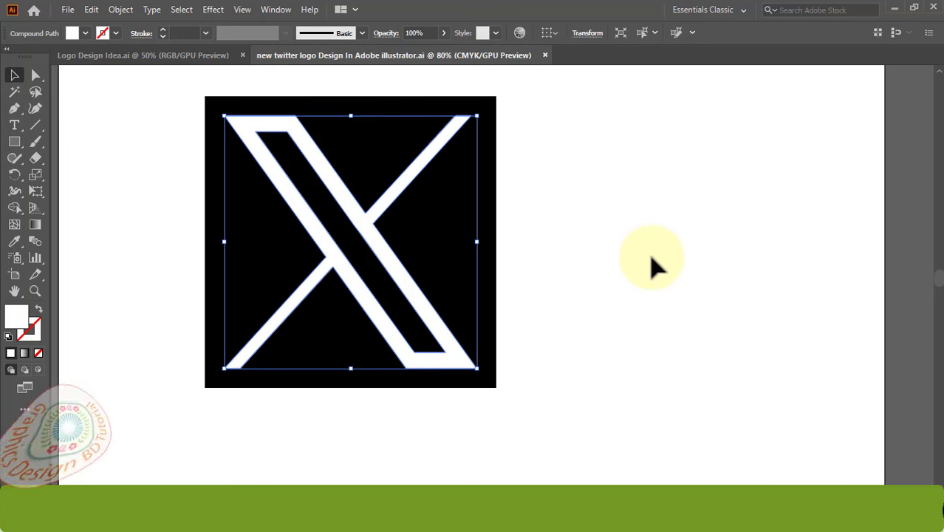
Step: Try selecting the logo and moving the black square, then undo the move
click(643, 264)
click(418, 292)
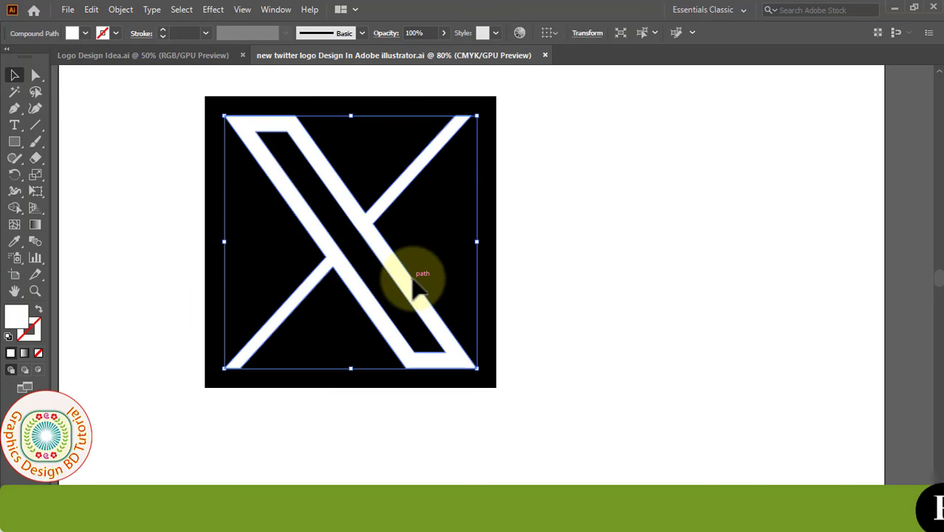
drag(174, 158, 504, 300)
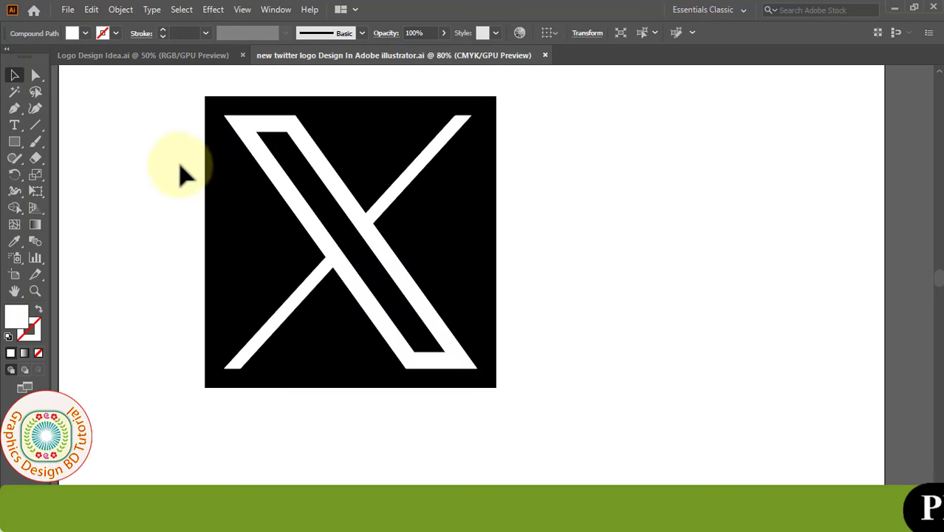
click(560, 318)
drag(426, 254, 623, 296)
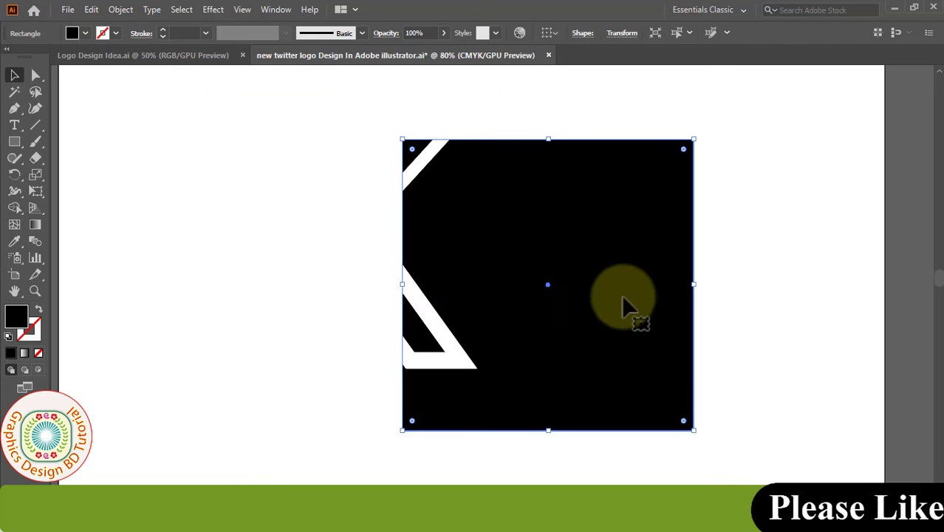
key(ctrl+z)
Step: Shift the X and put it back, then marquee-select both the X and the black square
click(549, 355)
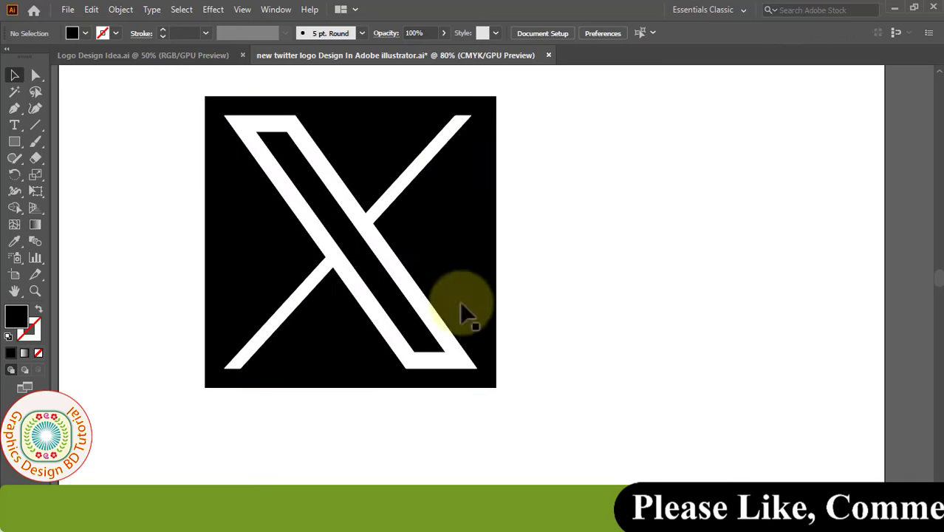
mouse_move(411, 308)
mouse_down()
mouse_move(499, 380)
mouse_move(469, 443)
mouse_move(653, 334)
mouse_up()
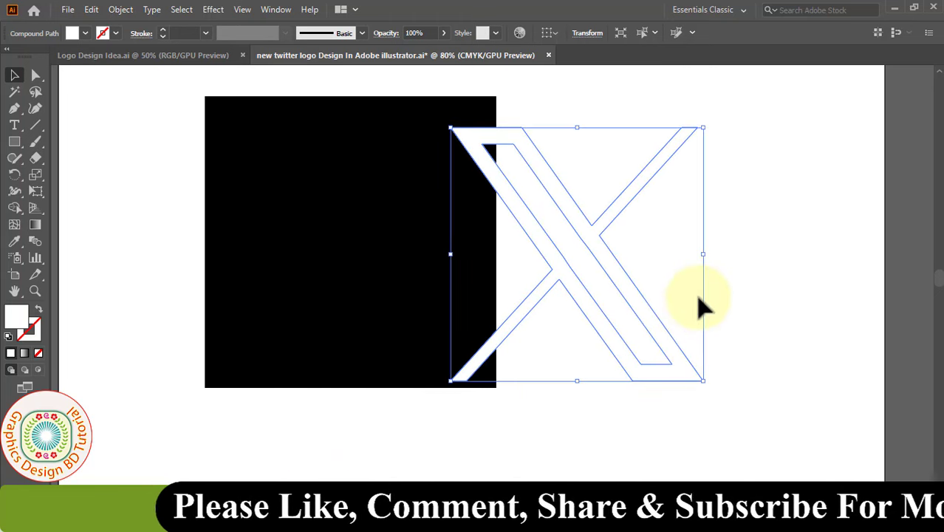
key(a)
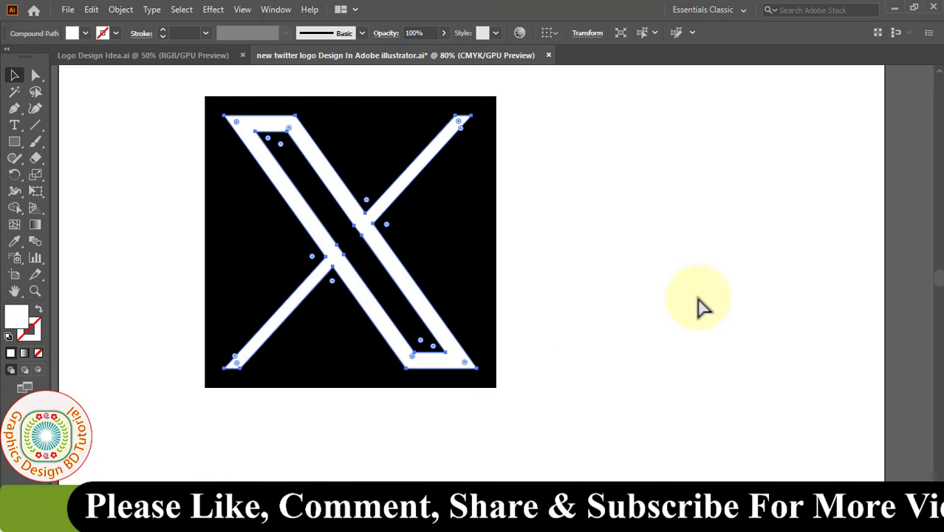
click(602, 258)
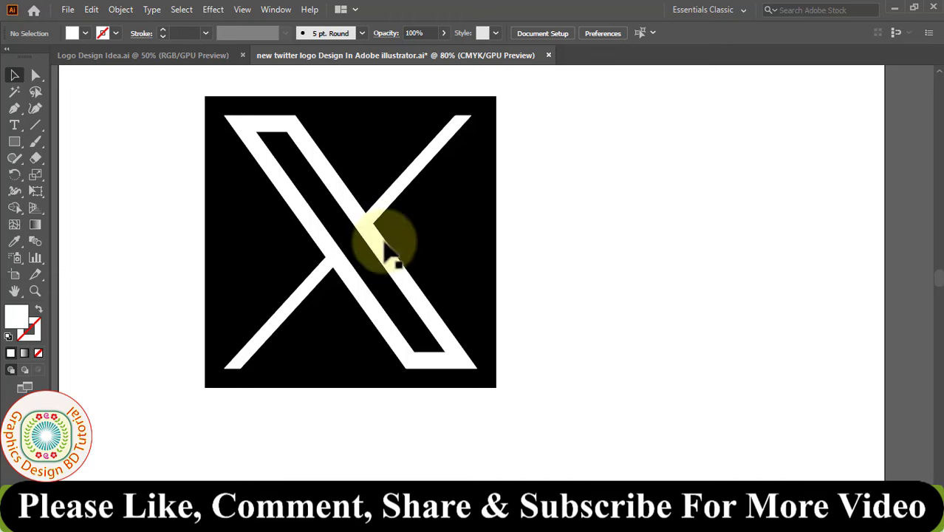
drag(171, 127, 553, 416)
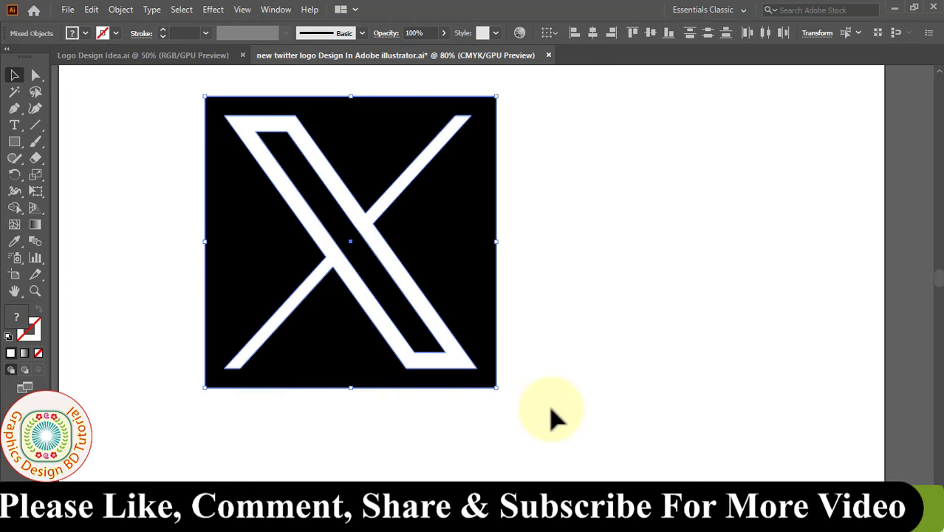
Step: Delete the old logo and draw a 390 × 390 px rectangle on the artboard
key(Delete)
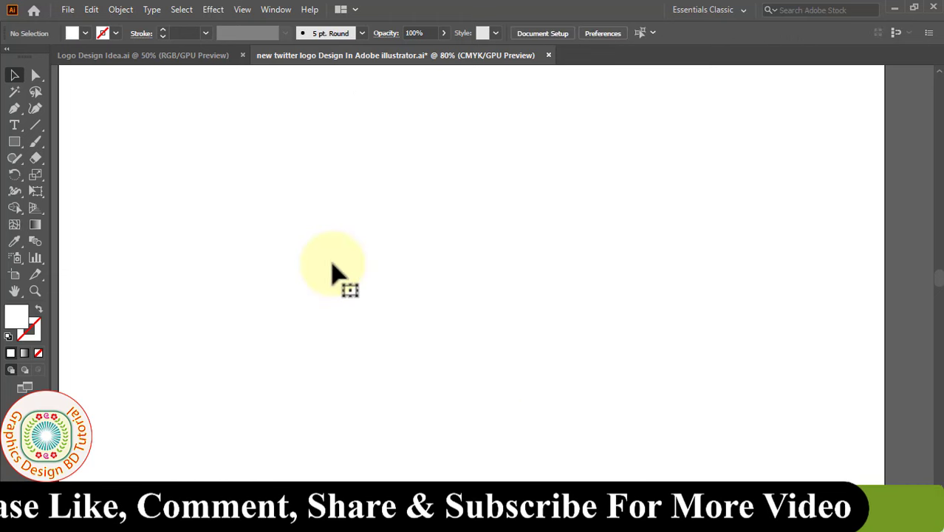
key(ctrl+minus)
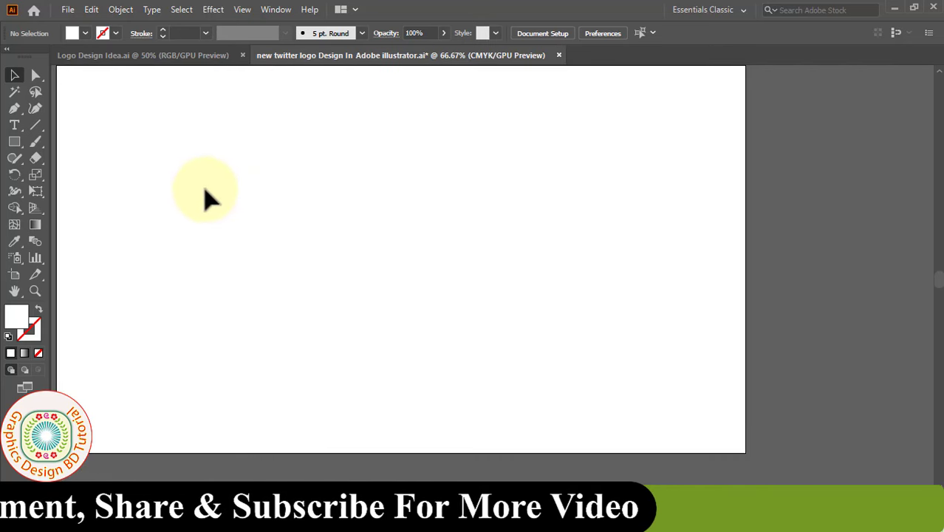
click(16, 143)
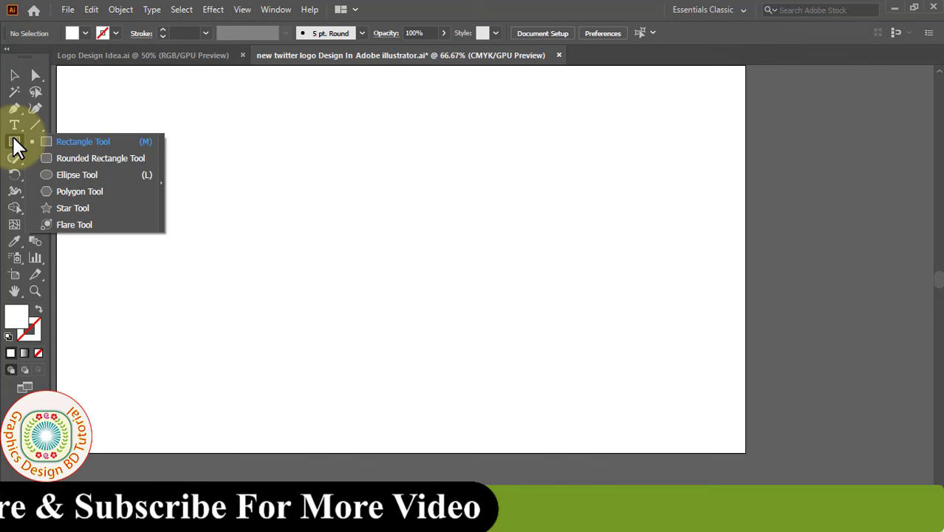
click(70, 141)
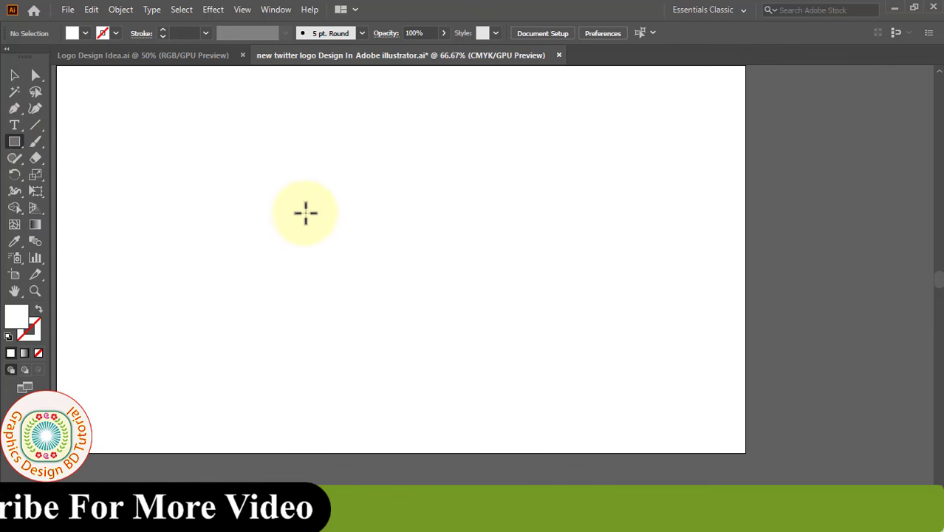
click(305, 200)
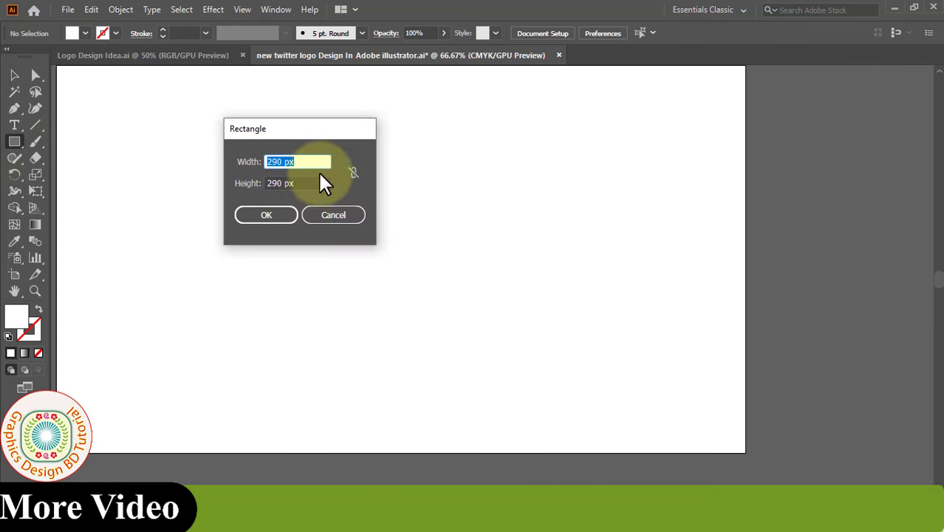
drag(303, 161, 258, 161)
text(390)
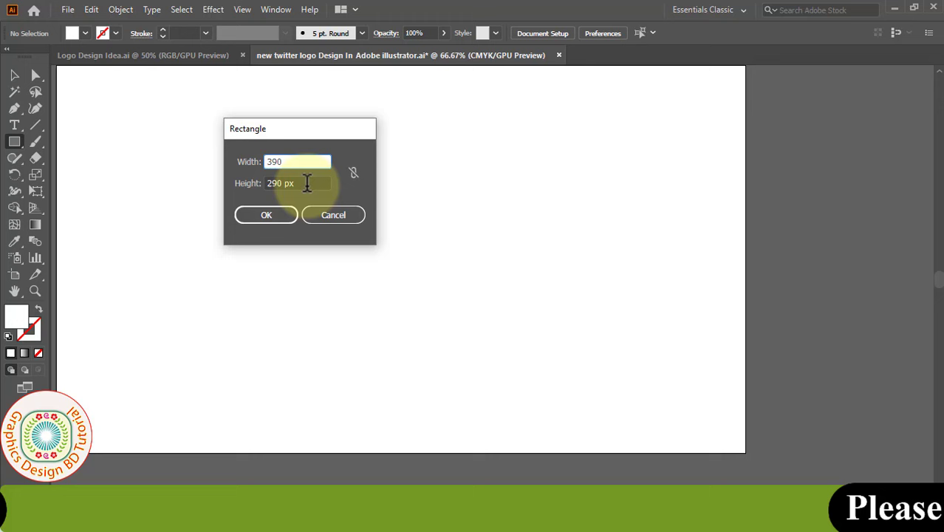
drag(305, 183, 264, 185)
text(390)
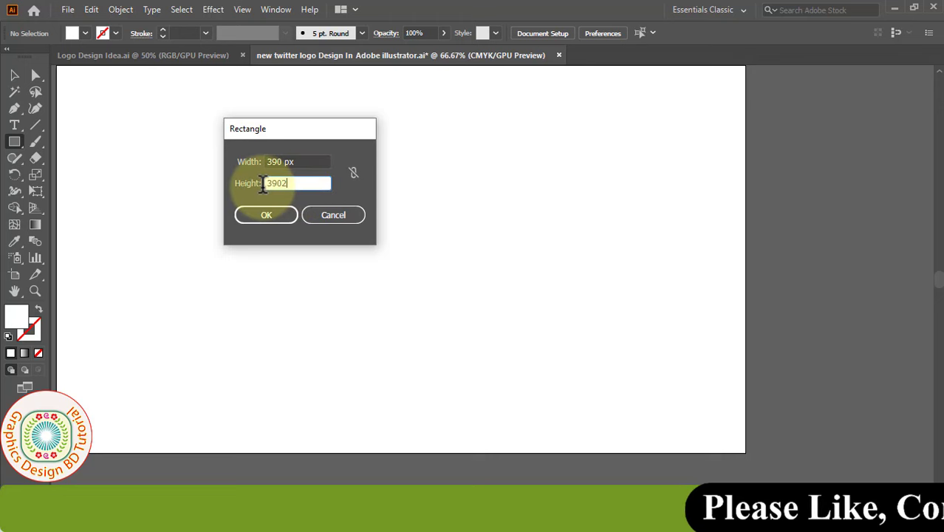
click(266, 215)
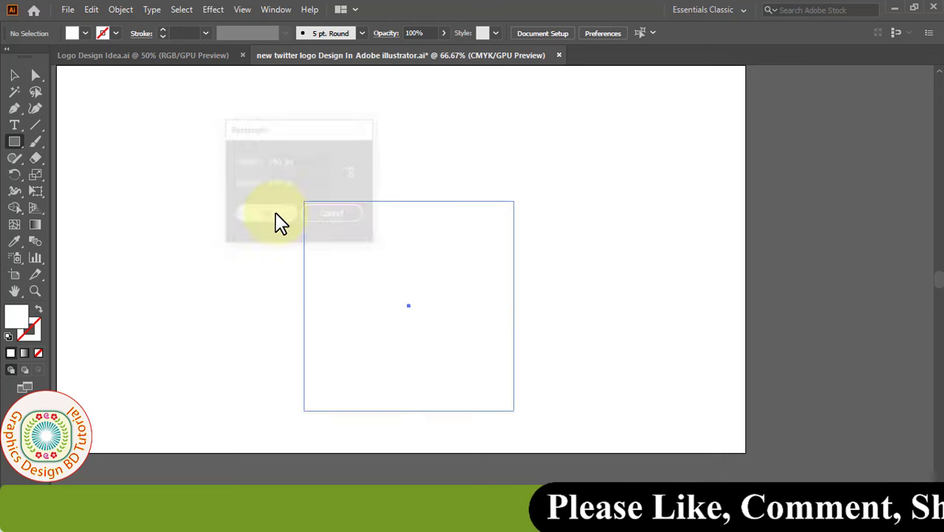
Step: Move the square toward the artboard's upper left and fill it black
key(v)
drag(378, 218, 269, 121)
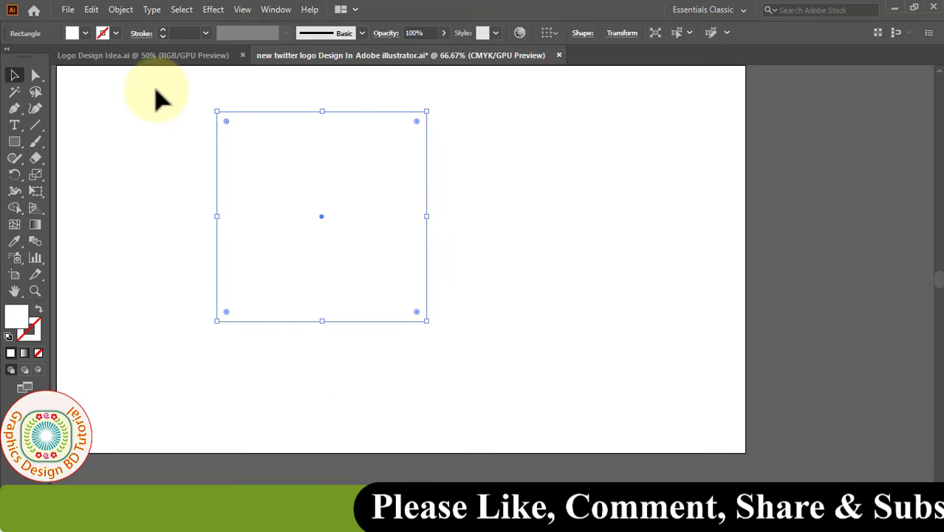
click(85, 32)
click(38, 58)
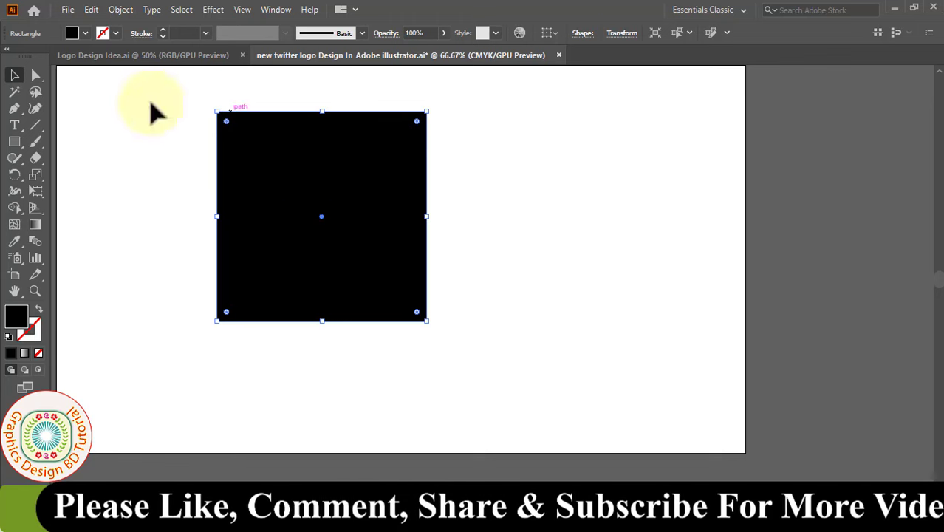
Step: Copy the black square and Paste in Front to stack an exact duplicate on it
click(96, 11)
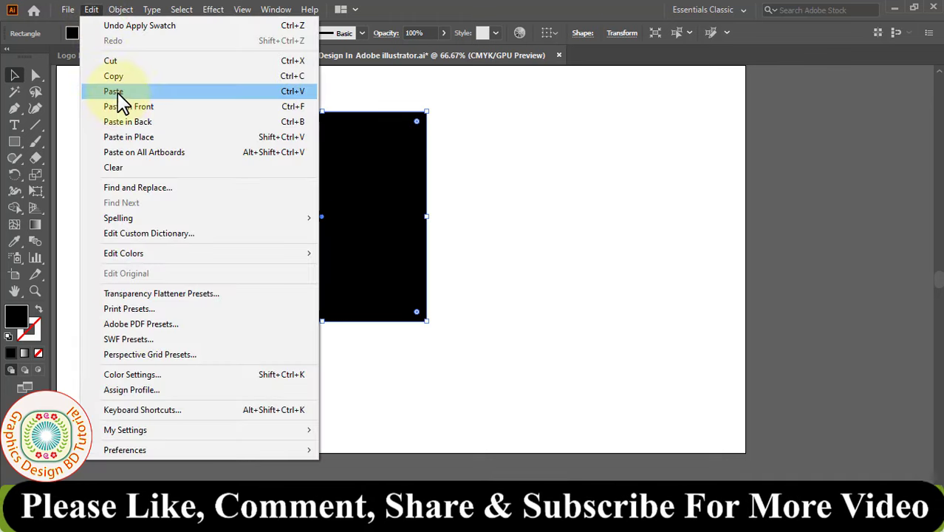
click(116, 78)
click(91, 10)
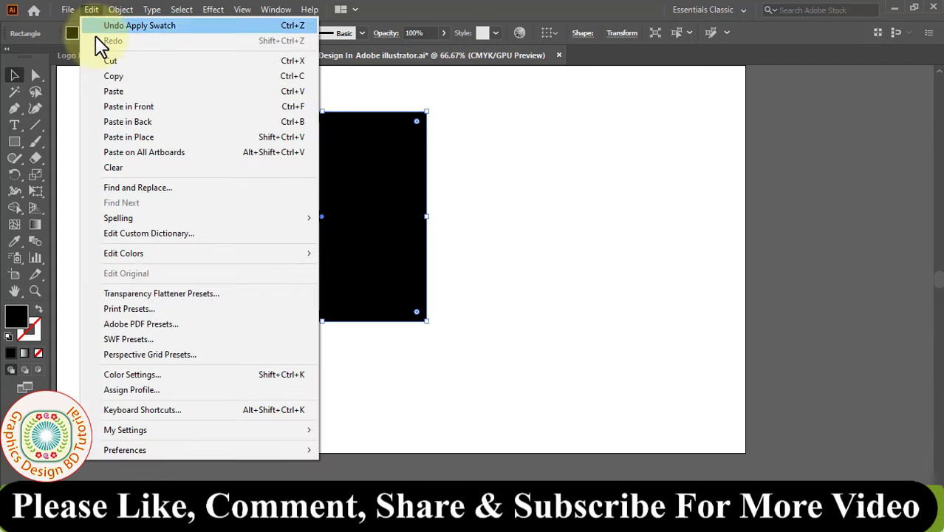
click(134, 108)
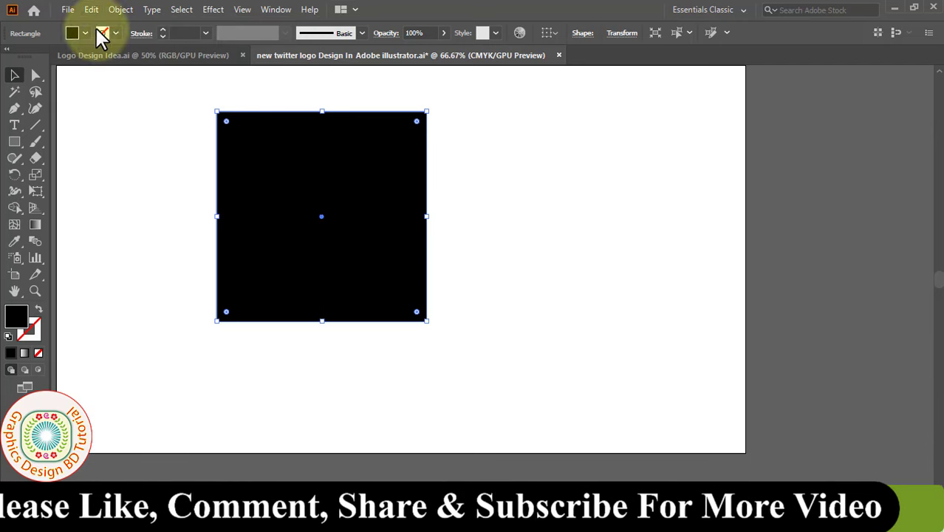
click(91, 10)
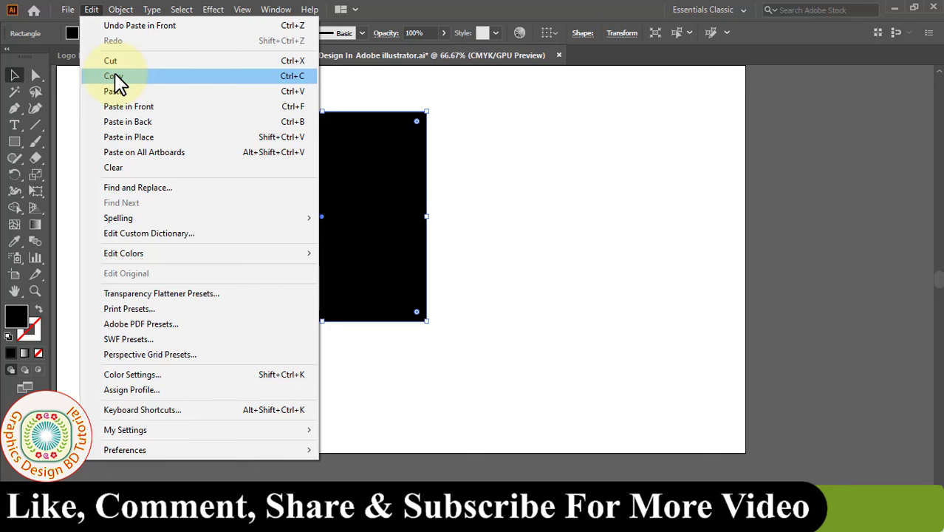
click(116, 77)
click(92, 10)
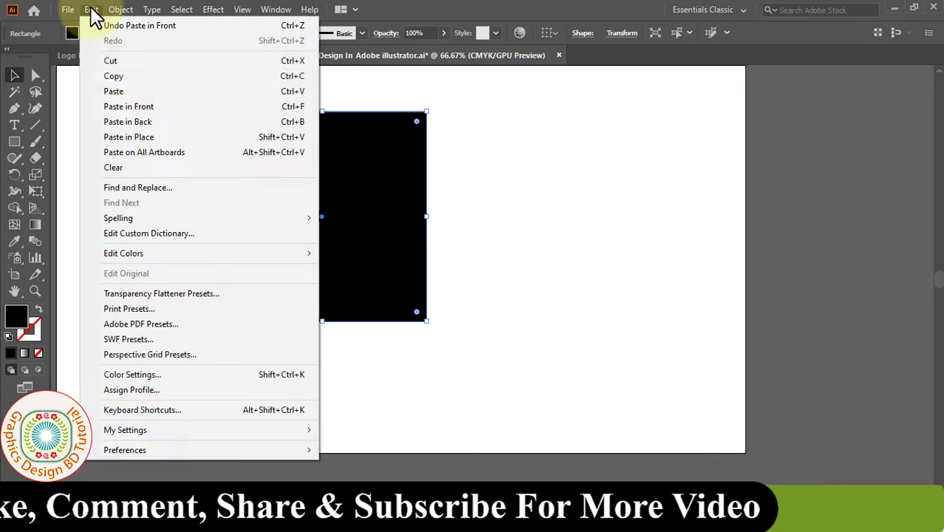
click(134, 108)
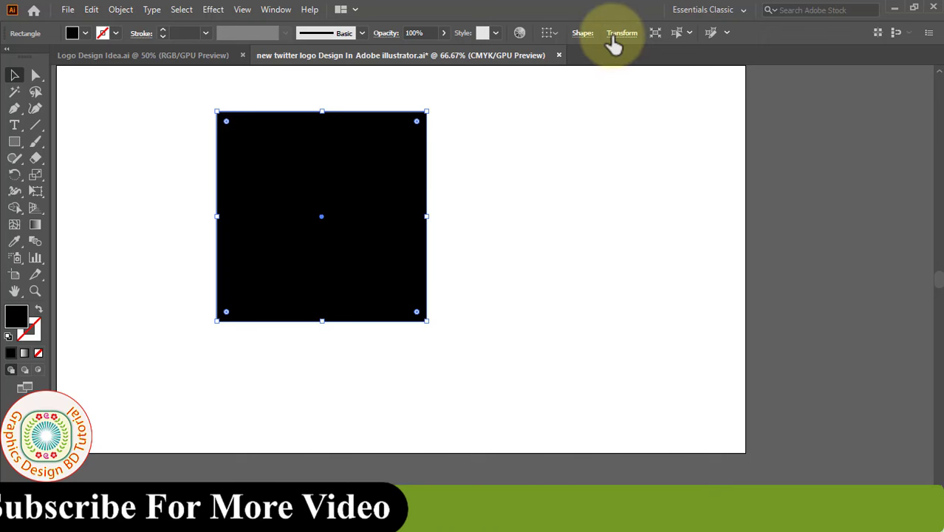
Step: Make a 110 px wide right-anchored copy of the square and fill it white
click(614, 39)
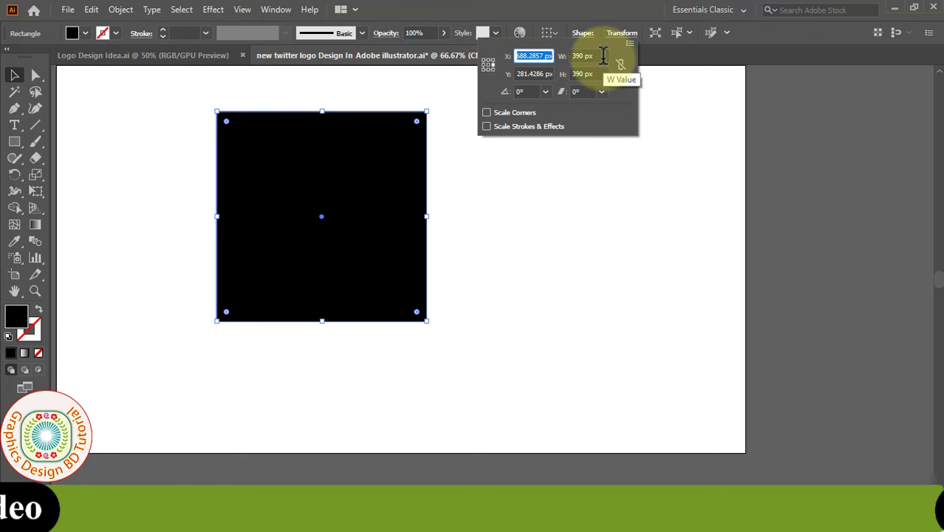
drag(604, 55, 572, 55)
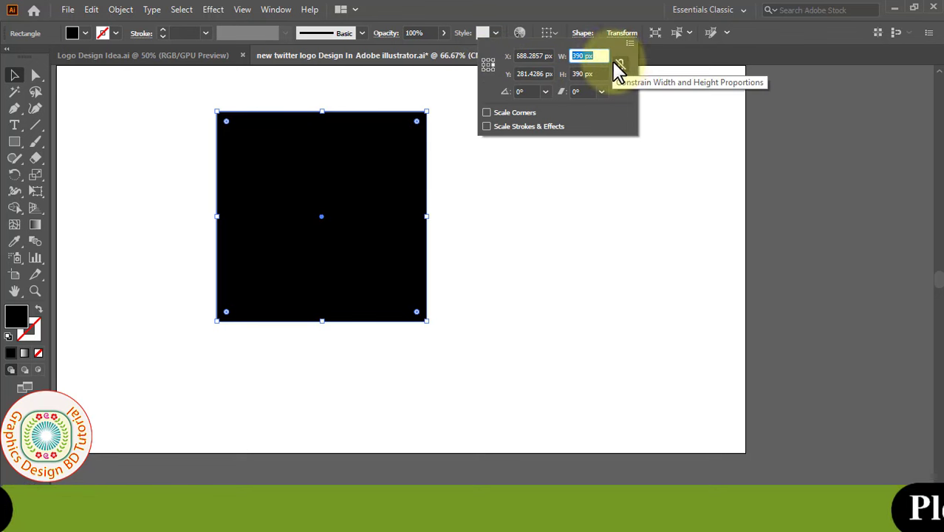
text(110)
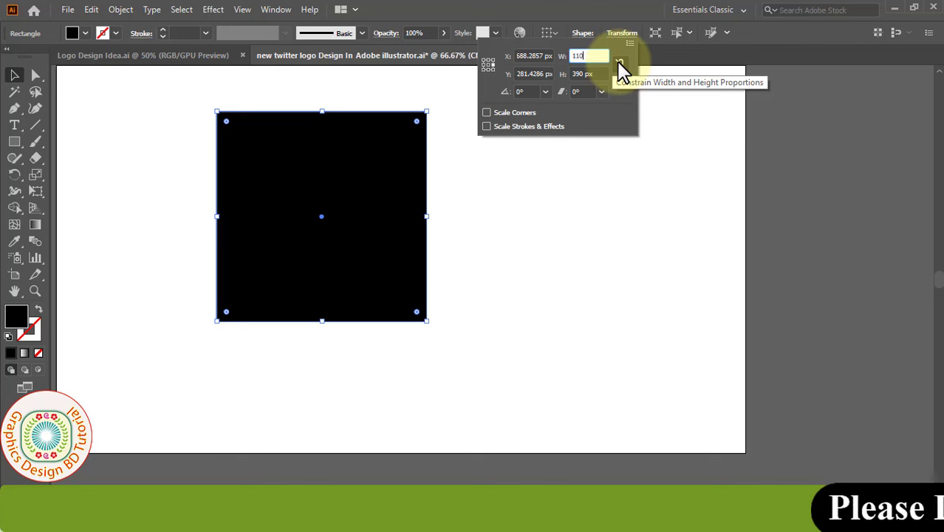
key(alt+Return)
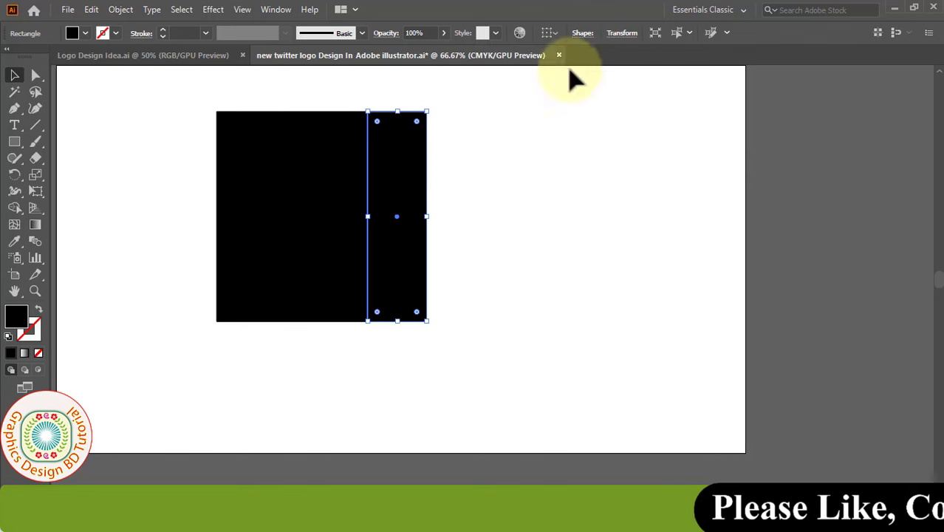
click(85, 33)
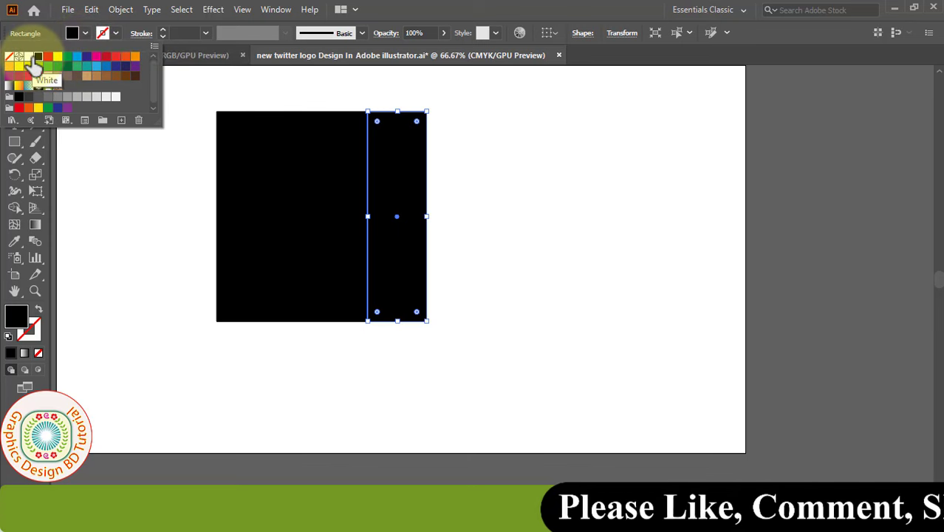
click(28, 56)
click(397, 216)
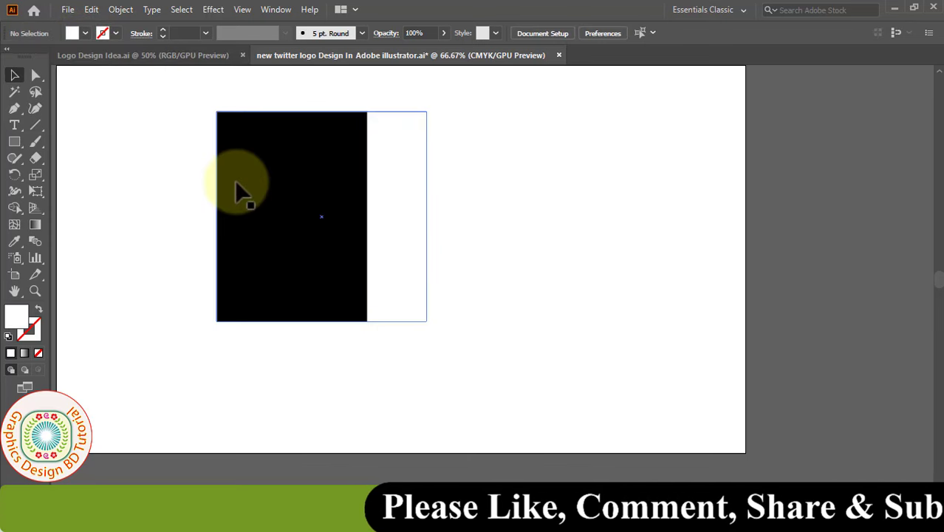
shift+click(236, 191)
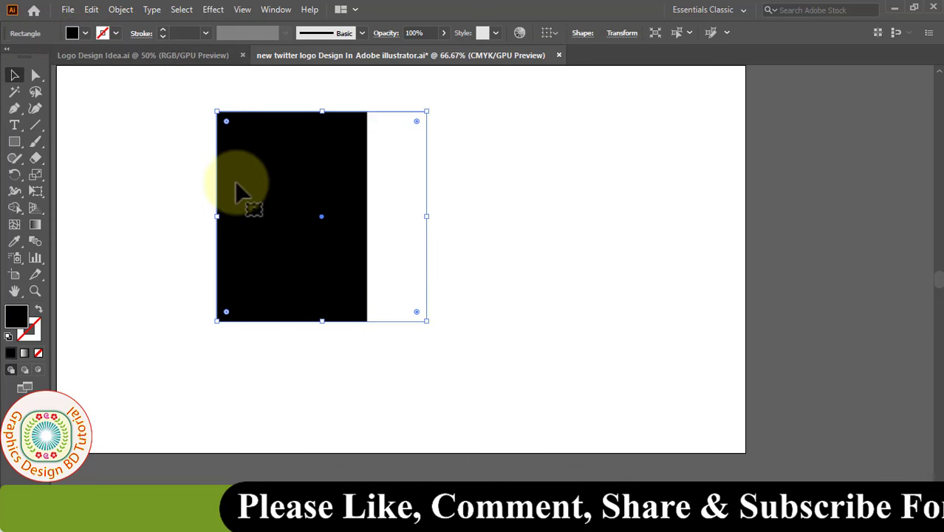
Step: Make a 25 px wide left-anchored copy of the square and fill it white
click(620, 38)
click(621, 39)
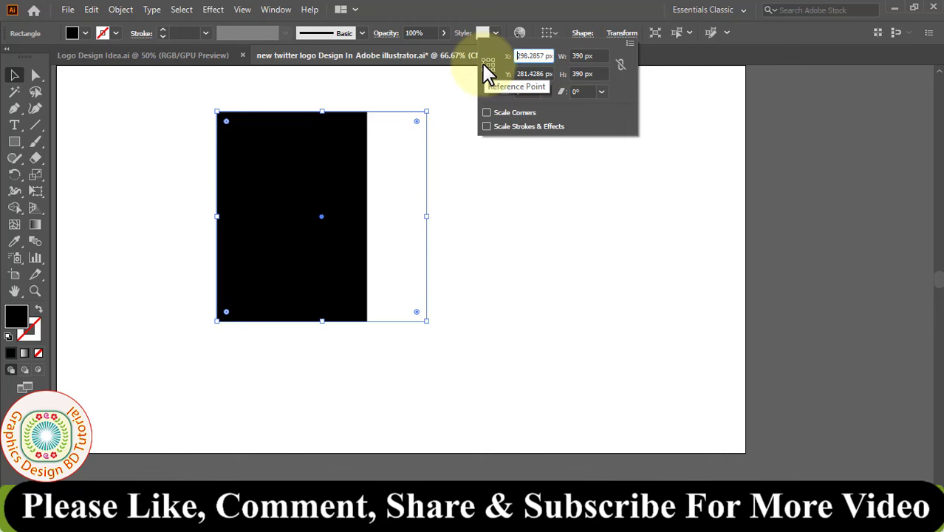
click(597, 57)
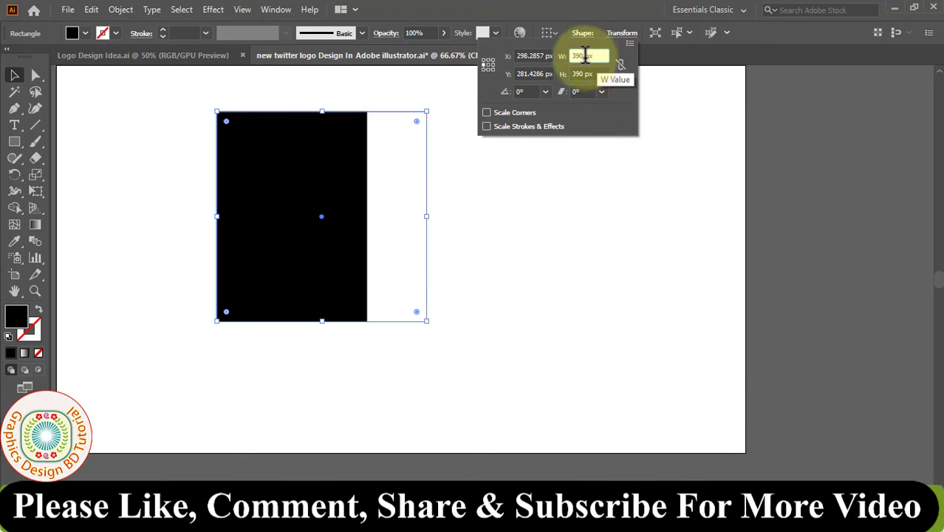
drag(597, 57, 565, 57)
text(25)
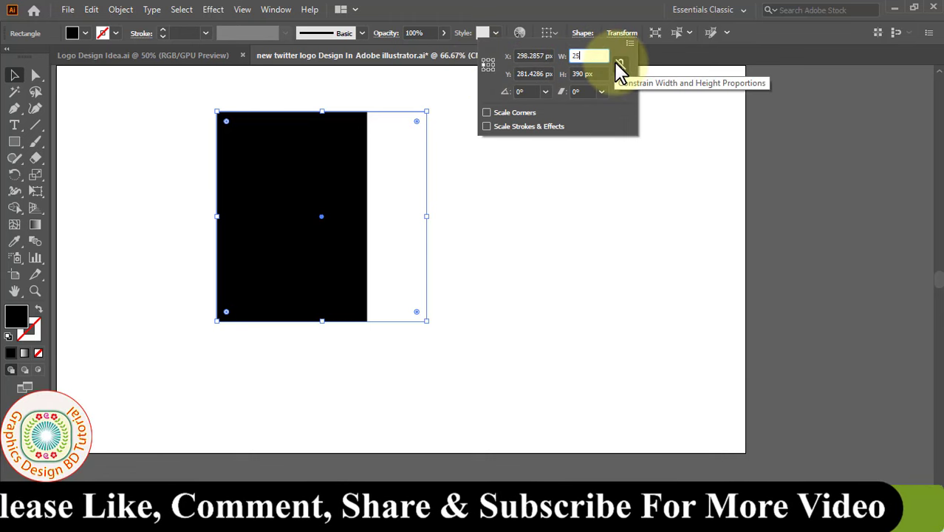
key(Return)
click(85, 34)
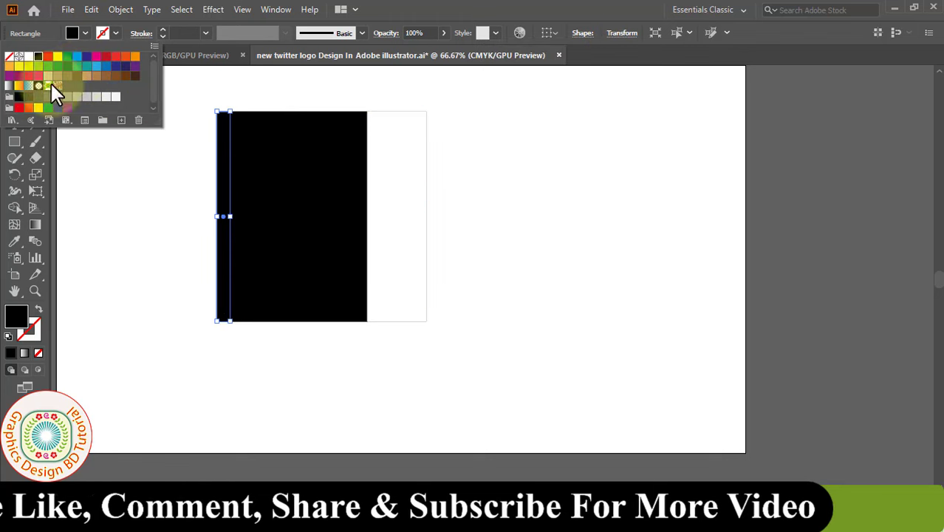
click(30, 61)
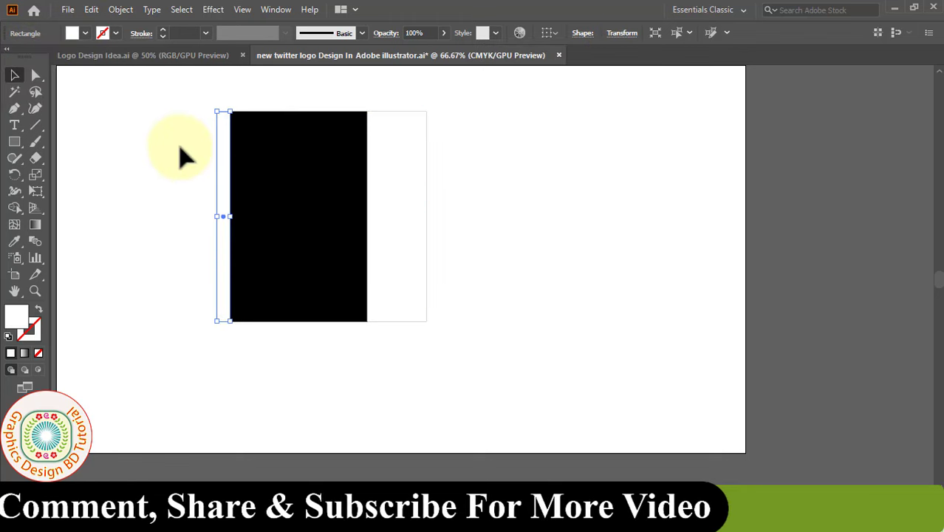
click(137, 112)
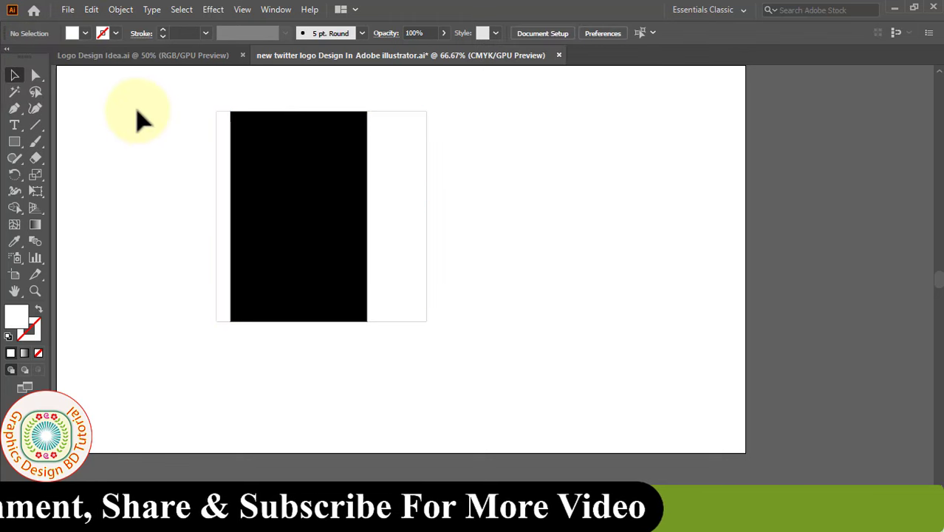
Step: Lock the black square with Object > Lock > Selection and view at 100%
click(288, 174)
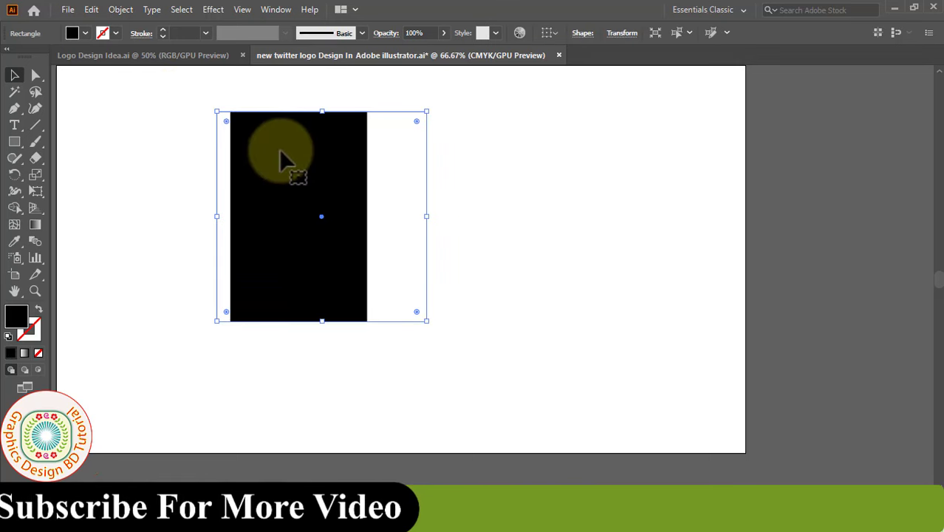
click(122, 10)
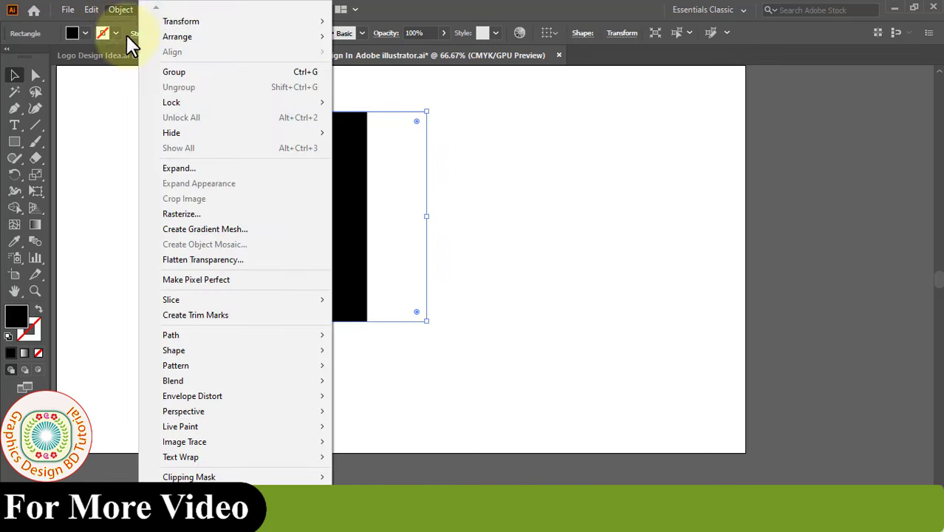
mouse_move(172, 102)
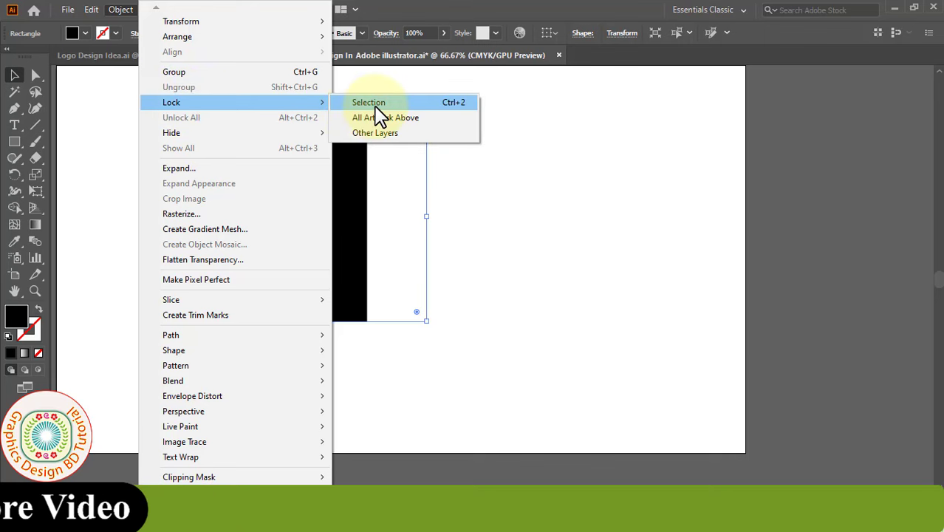
click(376, 107)
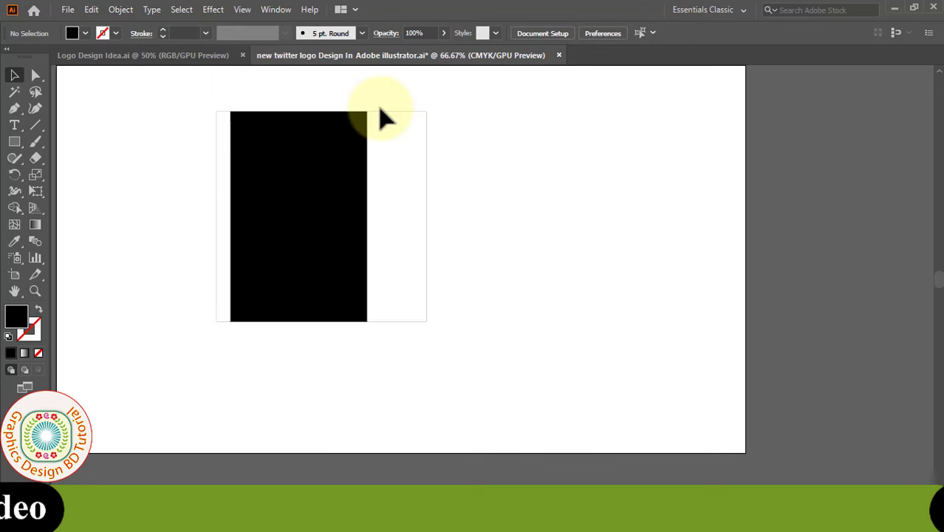
key(ctrl+1)
Step: Drag the thin left strip's two top anchors right so it slants up from the bottom-left corner
click(175, 228)
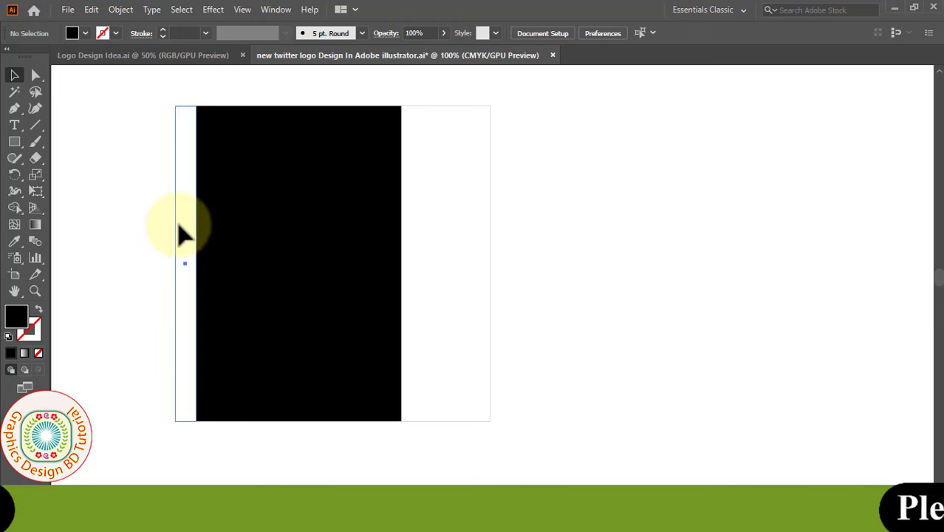
click(35, 72)
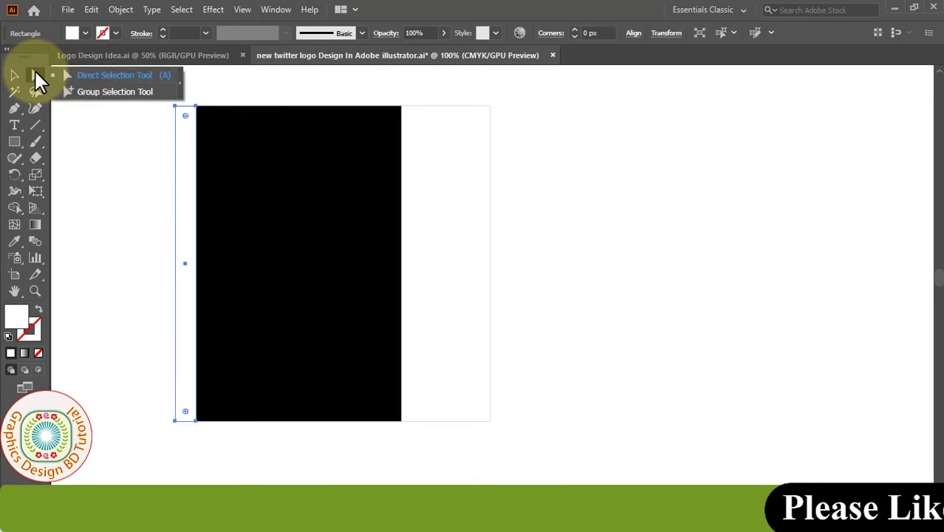
click(197, 107)
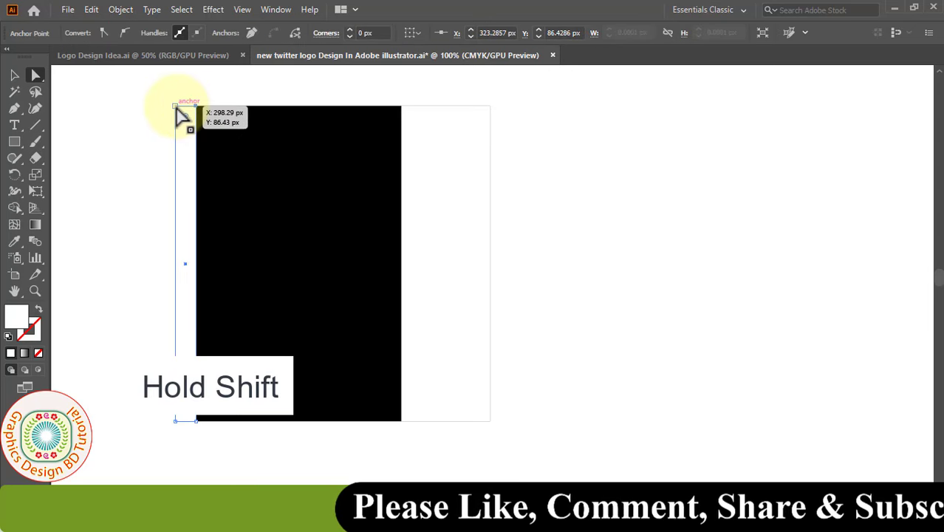
shift+click(183, 111)
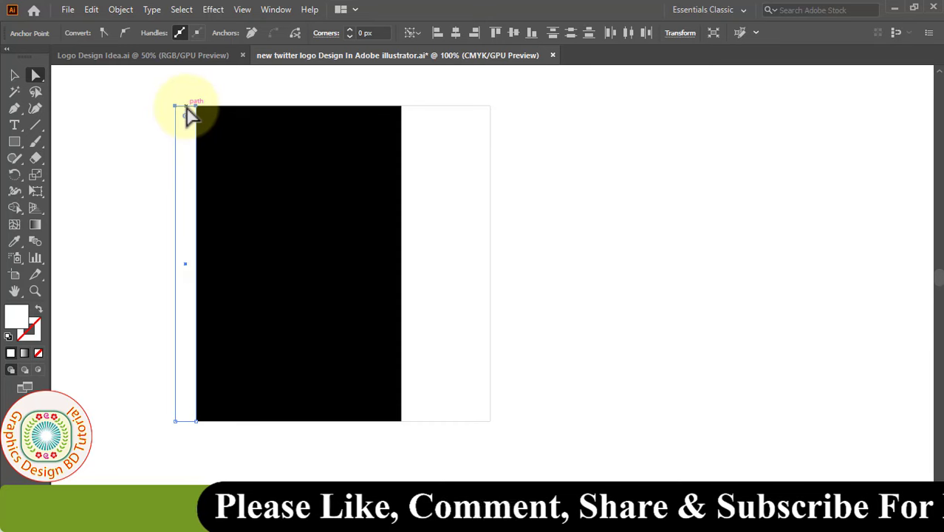
drag(193, 111, 488, 133)
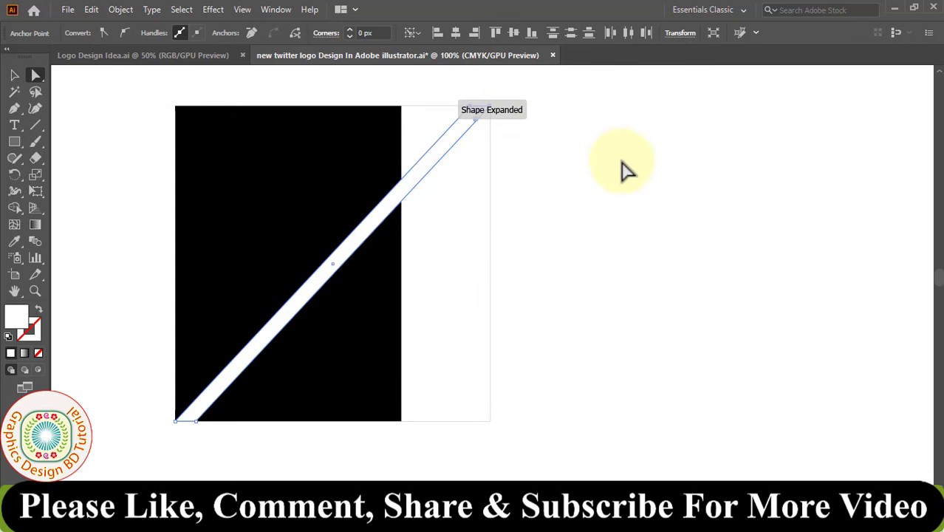
click(597, 167)
Step: Drag the wide right bar's two top anchors left to the square's top-left corner, forming the X
key(v)
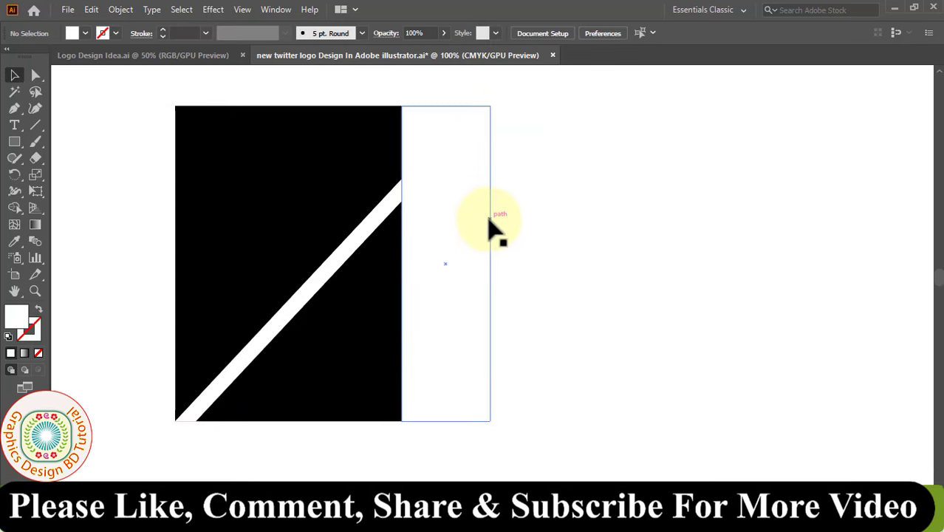
click(489, 220)
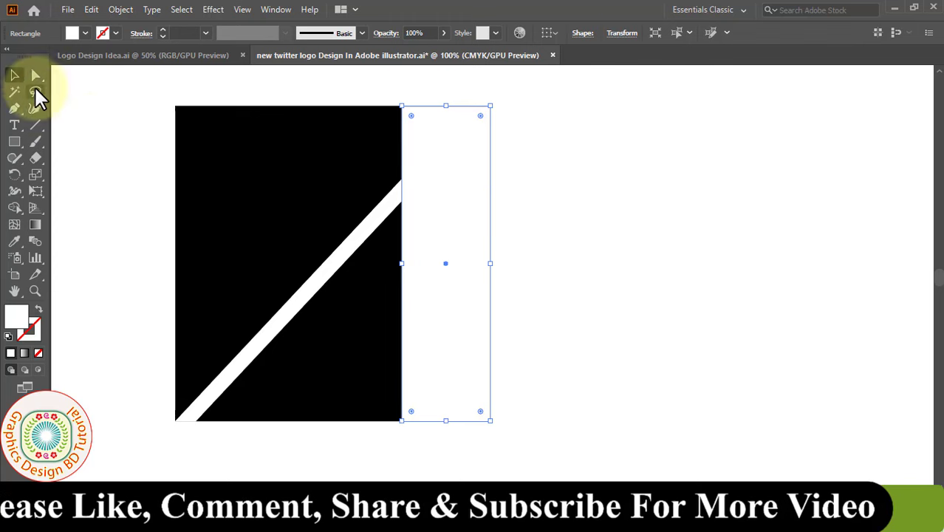
click(35, 75)
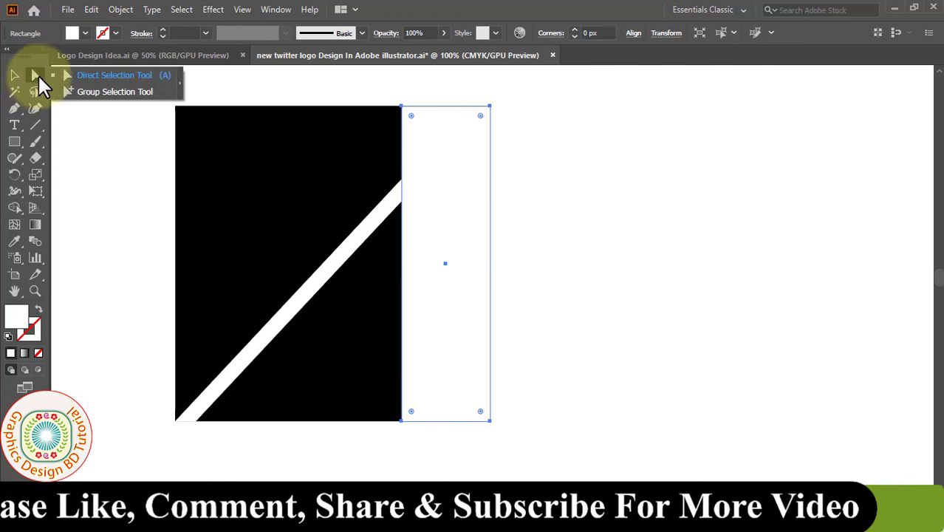
click(490, 107)
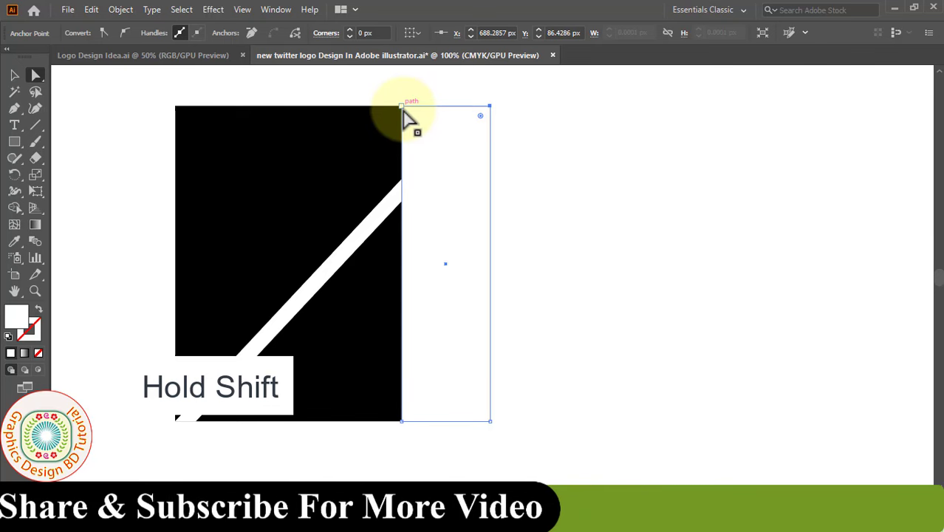
shift+click(403, 107)
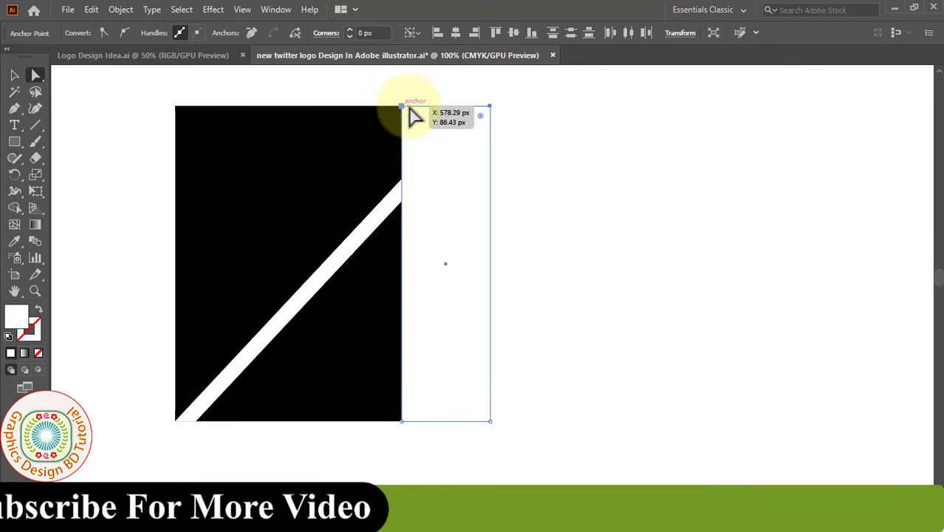
drag(426, 107, 199, 116)
key(v)
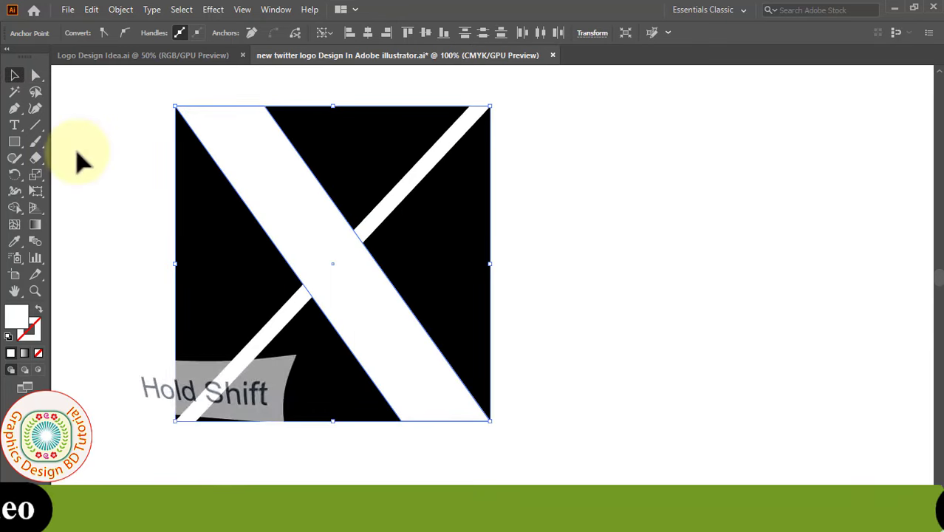
click(561, 246)
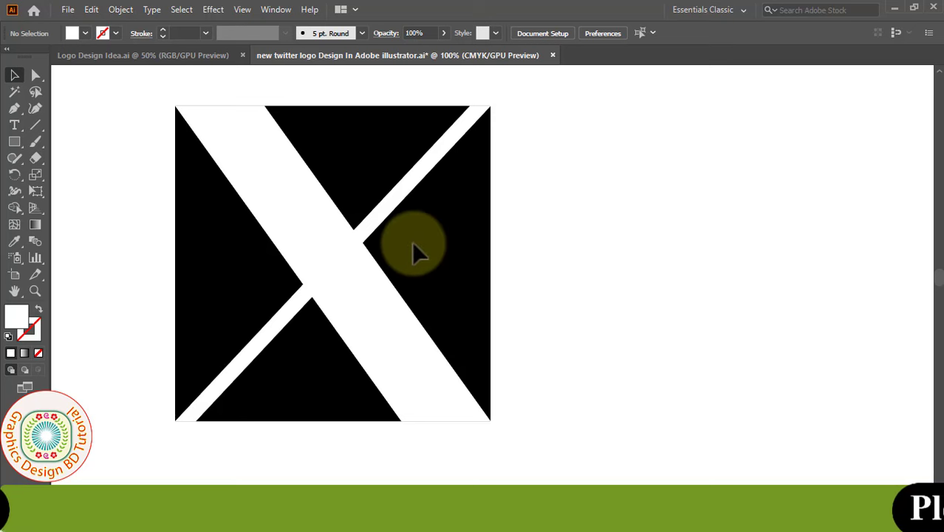
Step: Unlock all and drag the black square's corner out to about 472 px around the X
click(121, 13)
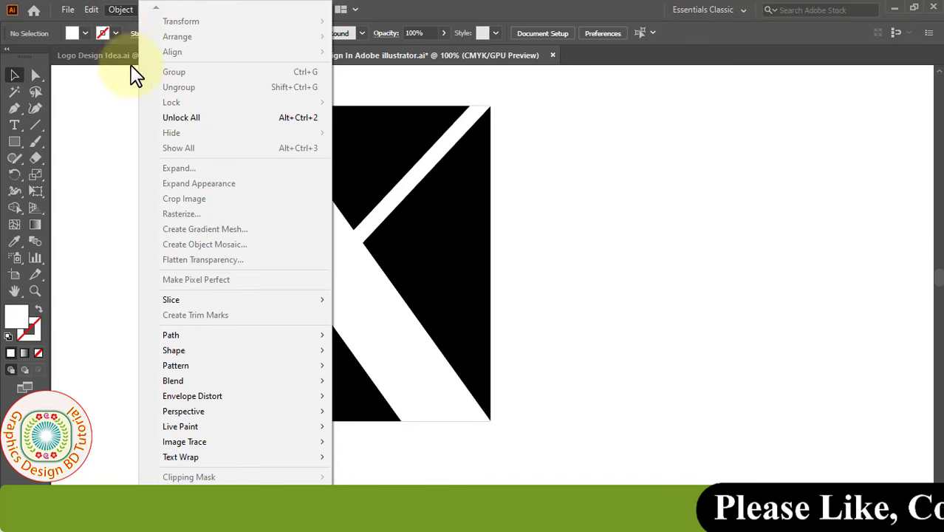
click(191, 119)
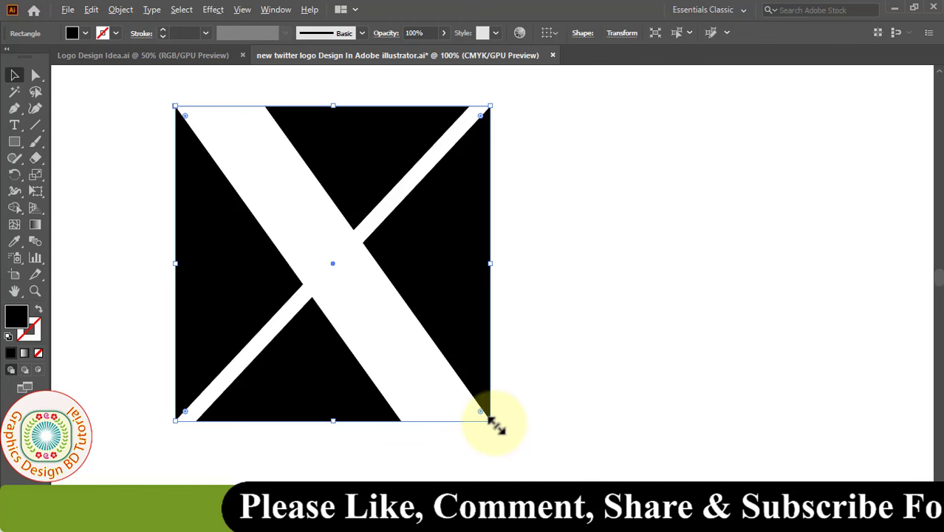
mouse_move(491, 422)
mouse_down()
mouse_move(536, 460)
mouse_move(526, 449)
mouse_up()
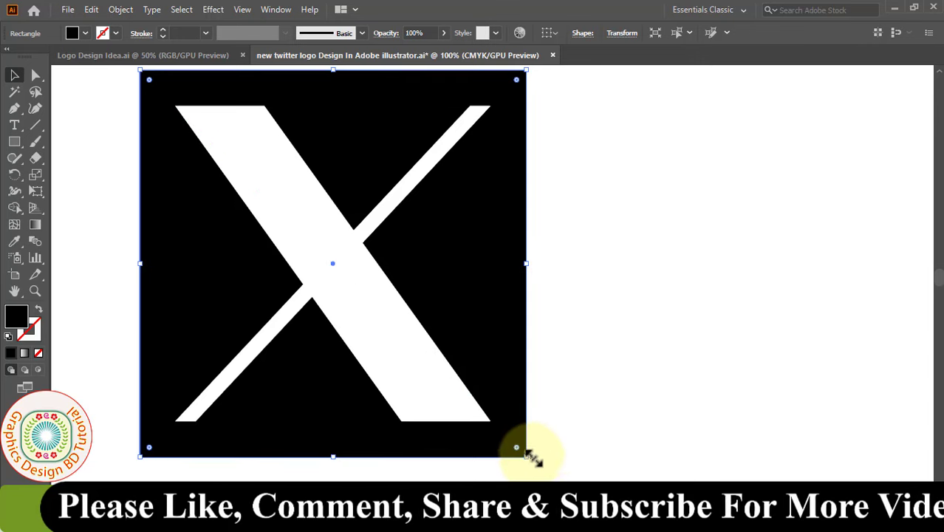
click(588, 363)
Step: Create a -25 px Offset Path copy inside the wide X bar
click(332, 300)
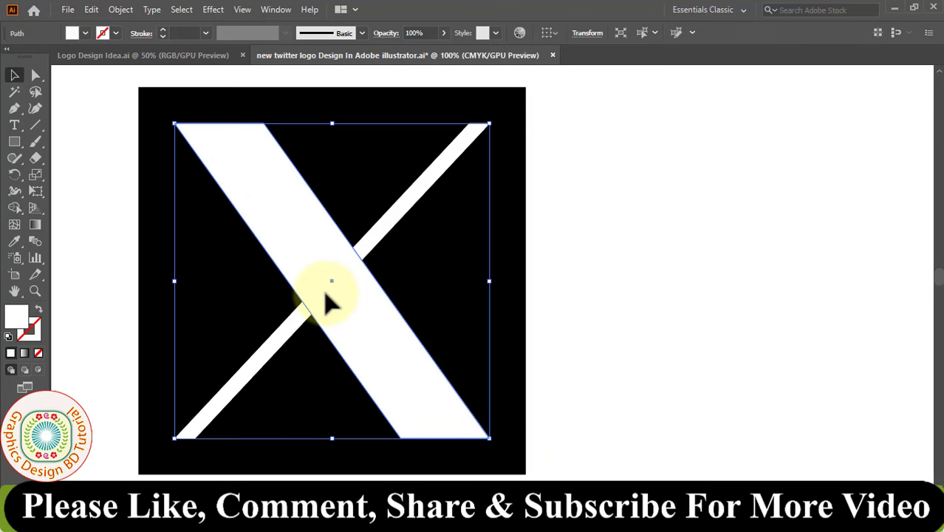
click(120, 9)
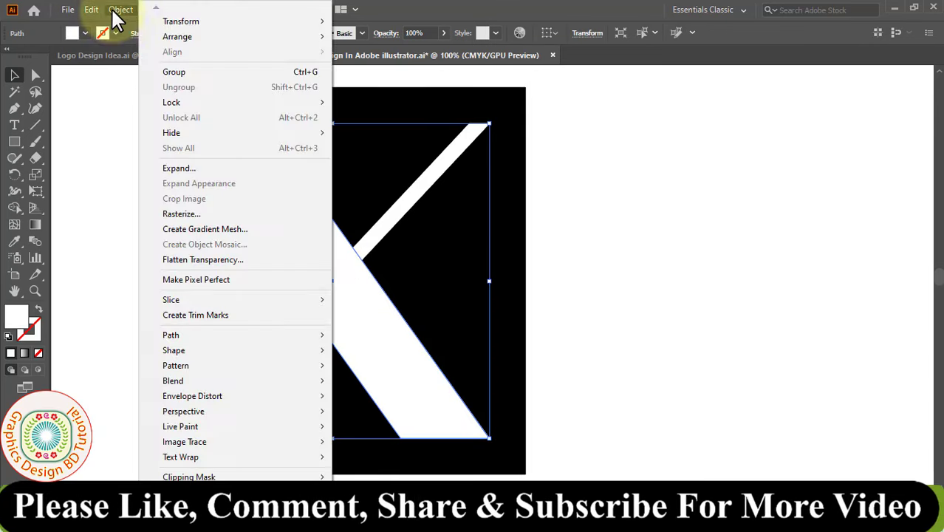
mouse_move(171, 335)
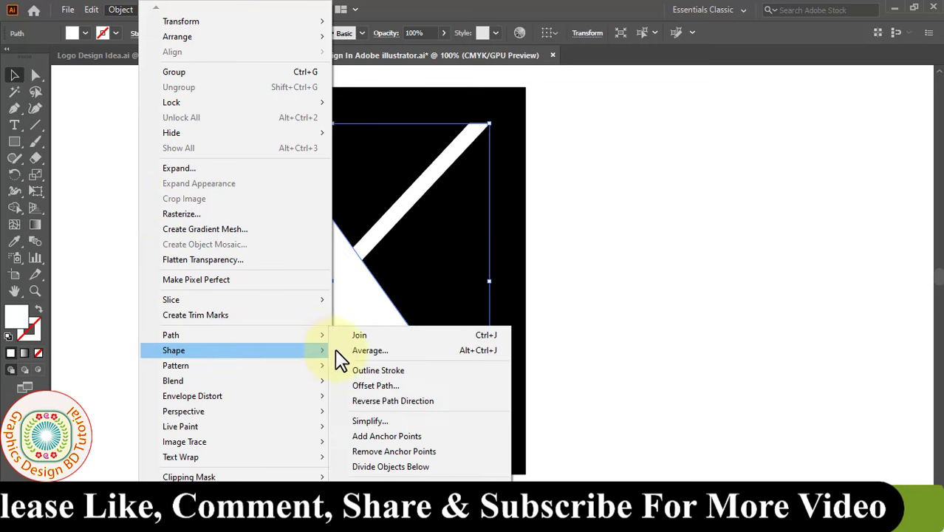
click(377, 384)
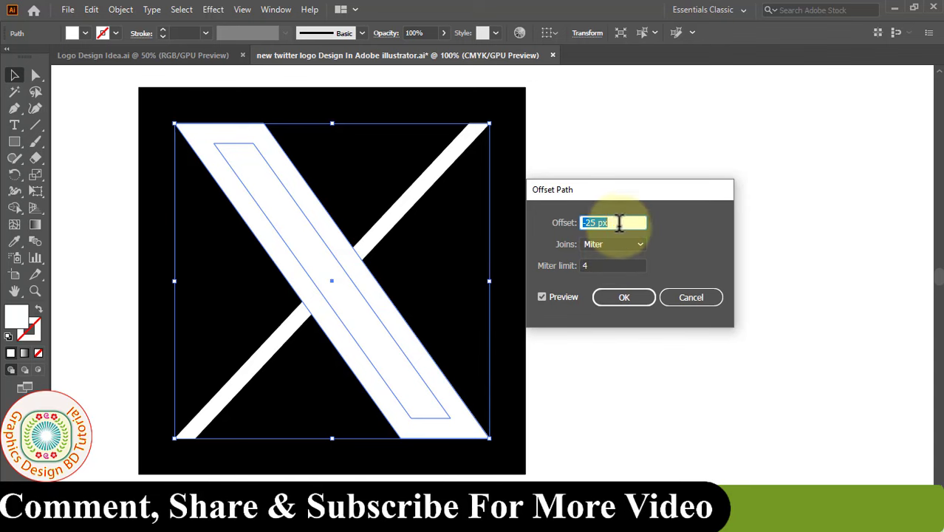
drag(617, 223, 554, 222)
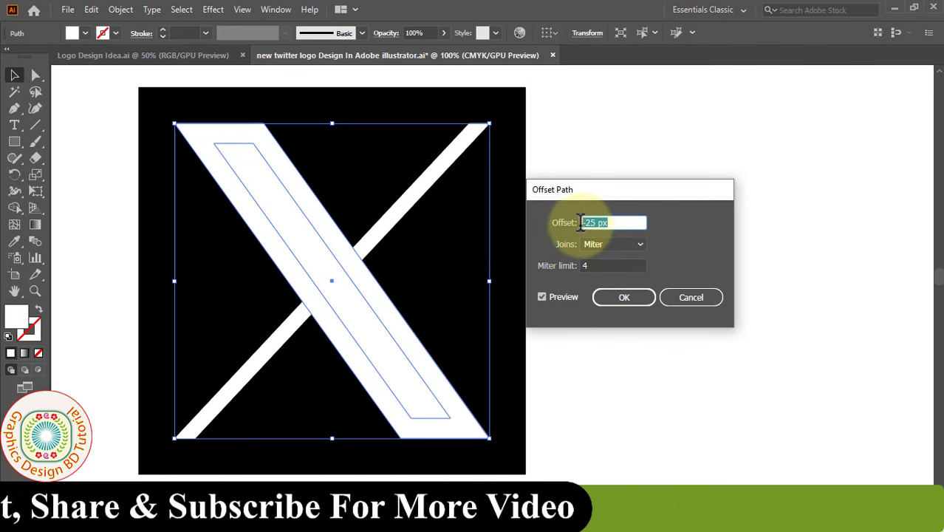
click(625, 298)
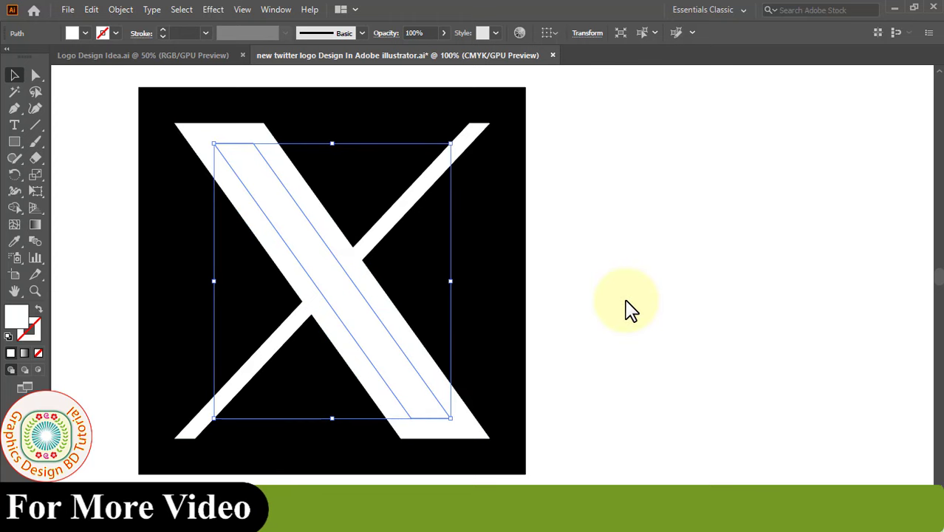
drag(551, 225, 496, 299)
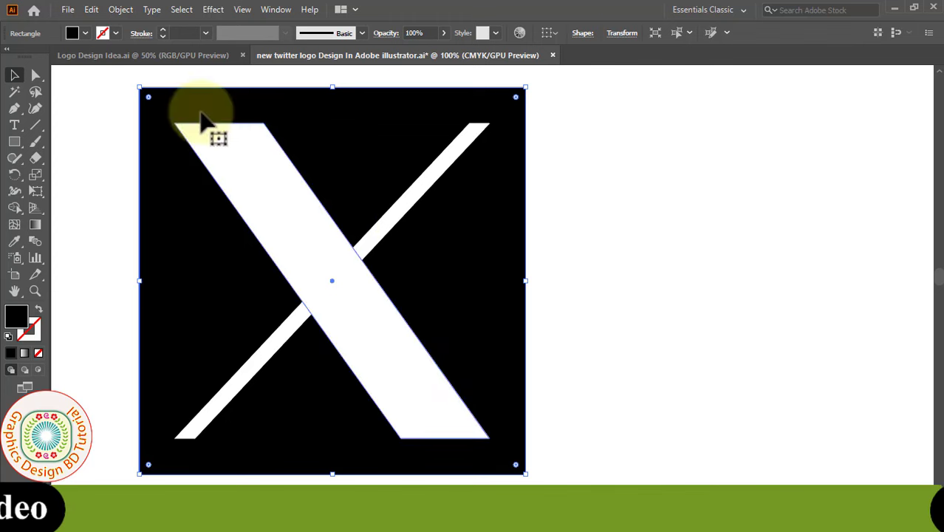
Step: Lock the black background square, then select all the white X shapes
click(115, 10)
mouse_move(221, 102)
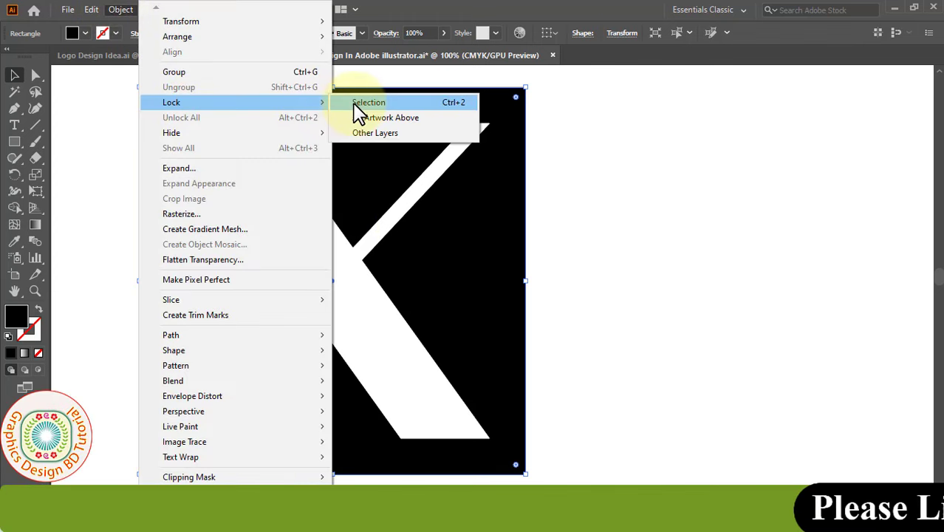
click(368, 103)
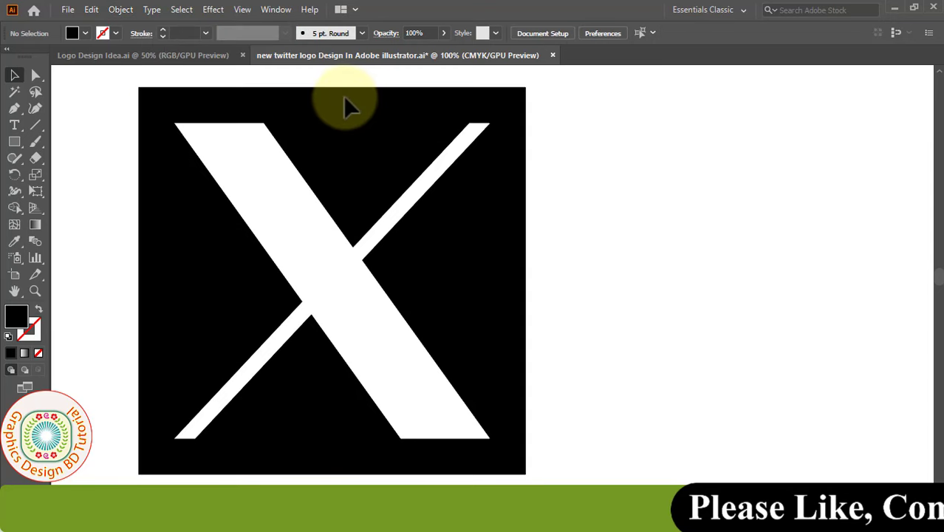
key(ctrl+a)
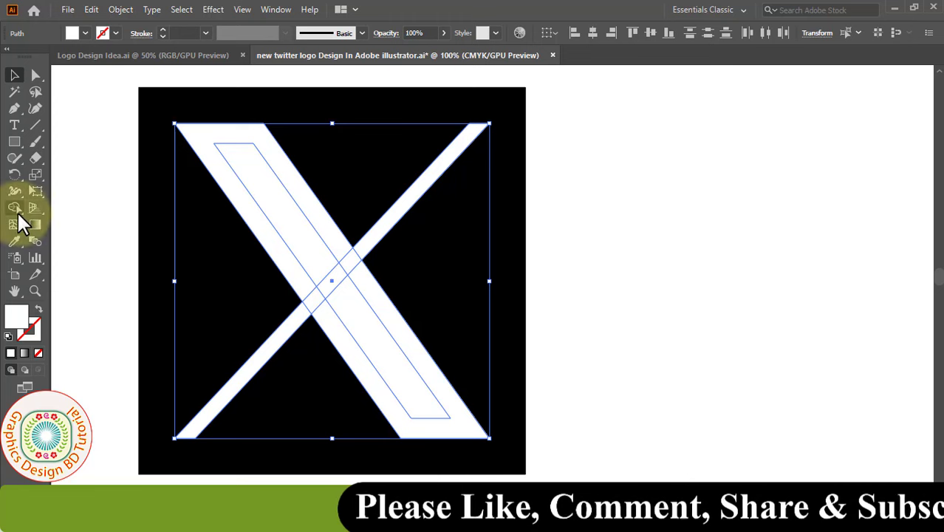
Step: With Shape Builder, merge both X arms into the crossing and delete the inner strip to hollow the wide bar
click(15, 208)
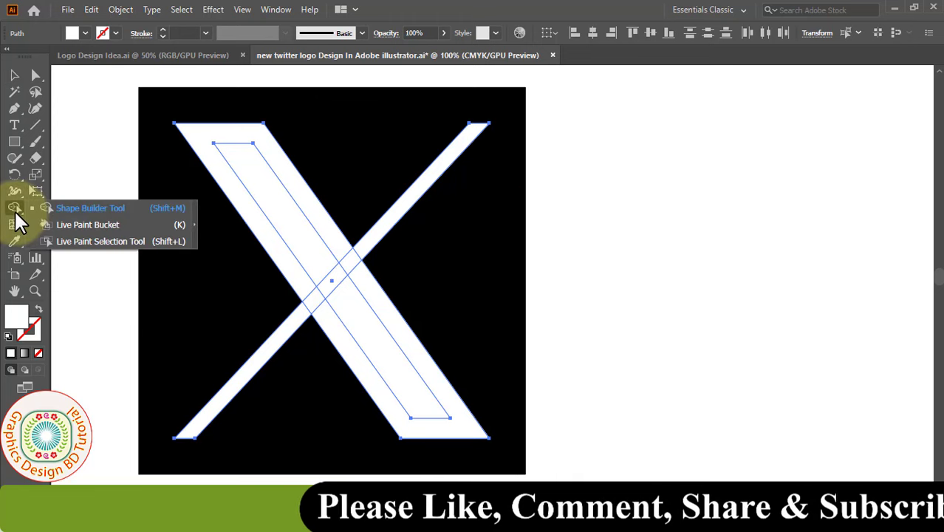
click(85, 34)
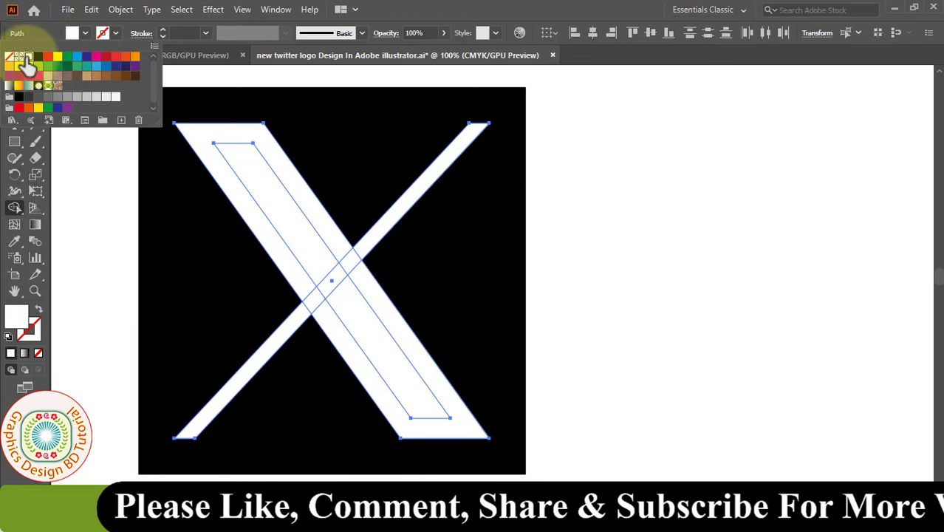
drag(270, 348, 316, 312)
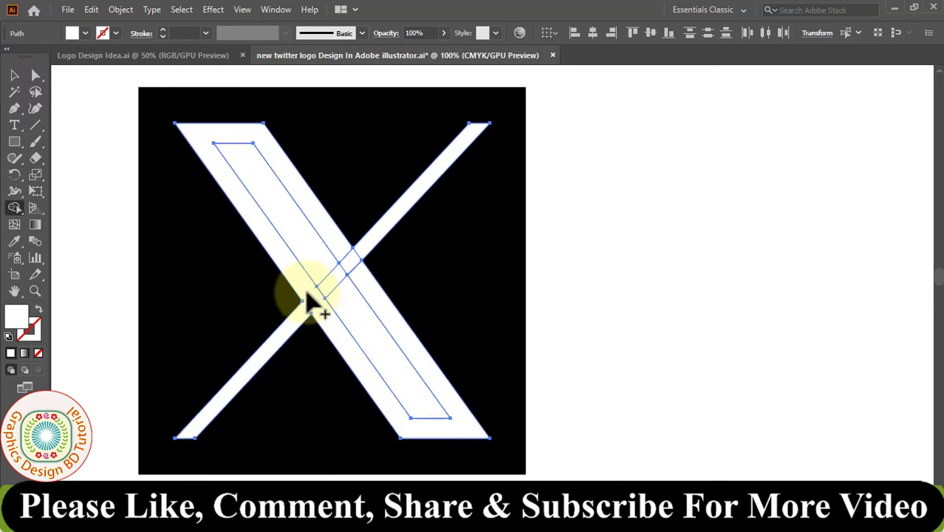
click(366, 259)
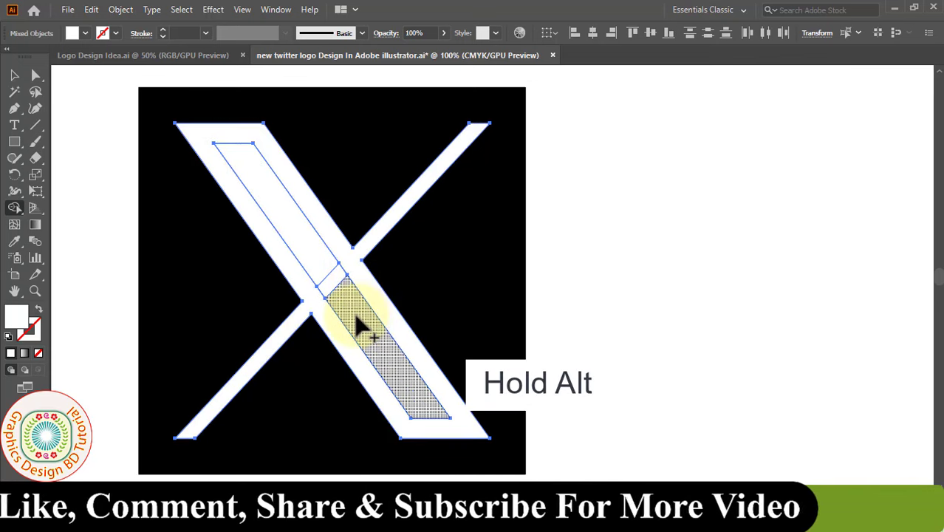
drag(342, 298, 325, 272)
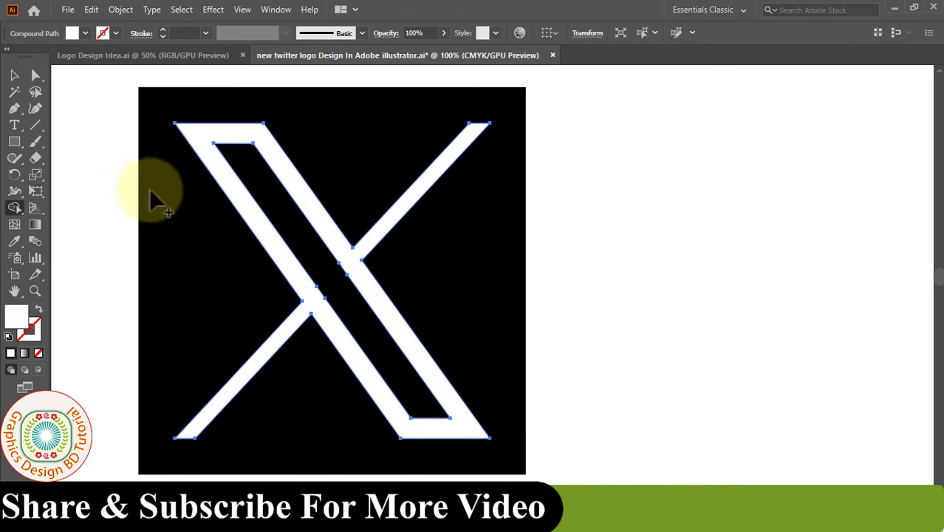
click(14, 76)
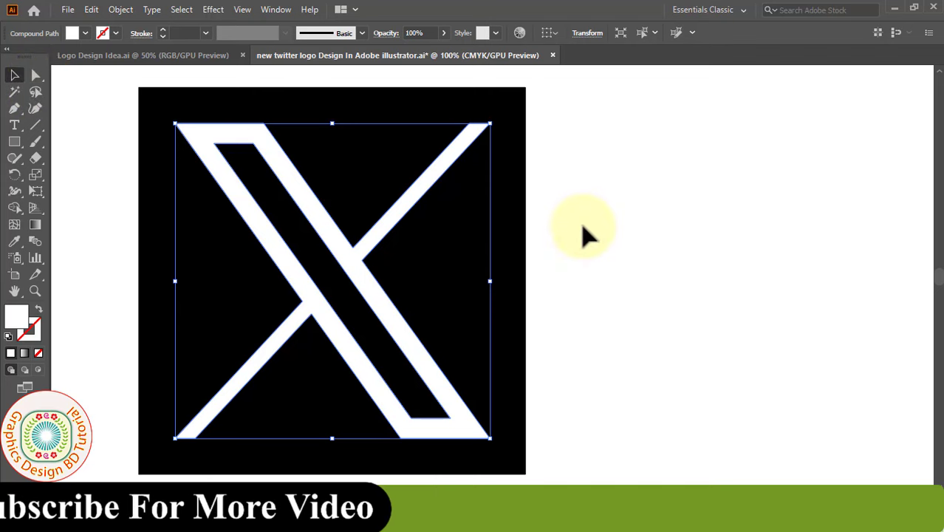
Step: Save the document as 'new twitter logo Design In Adobe illustrator.ai' and deselect the logo
click(67, 10)
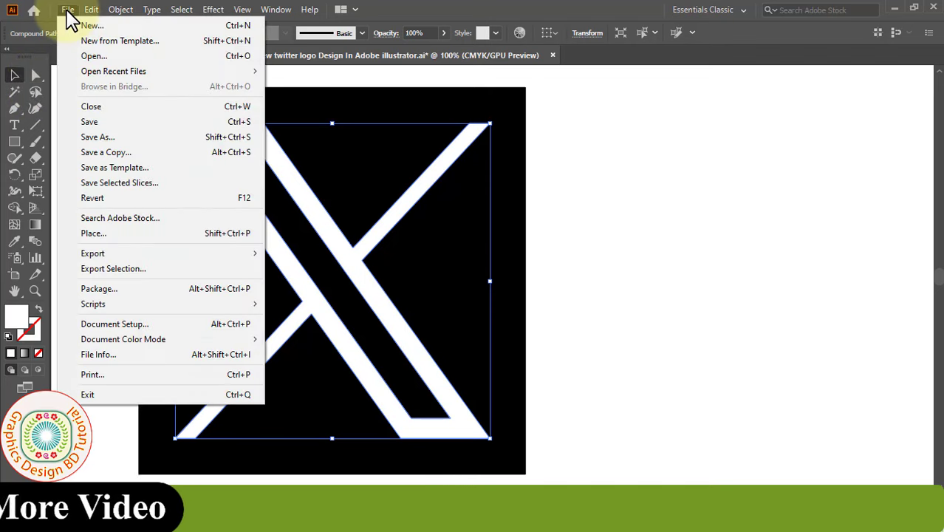
click(101, 122)
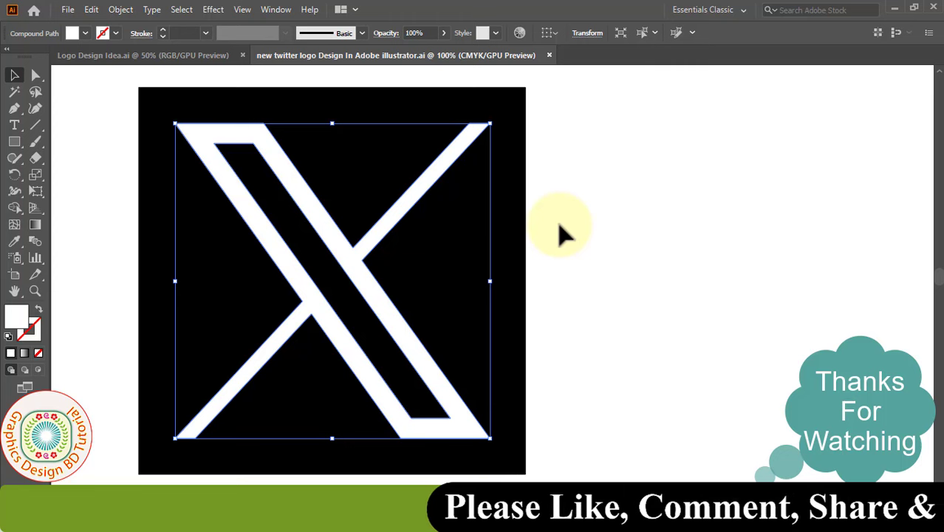
click(559, 227)
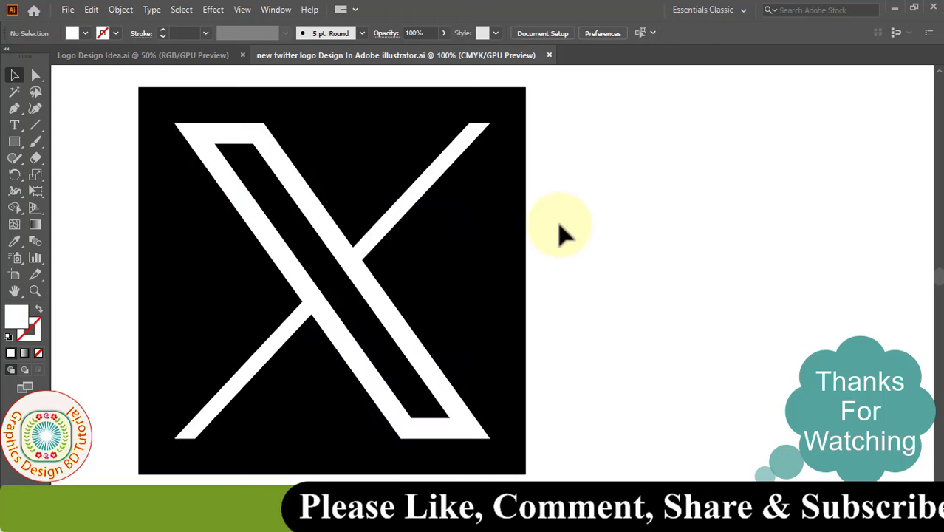